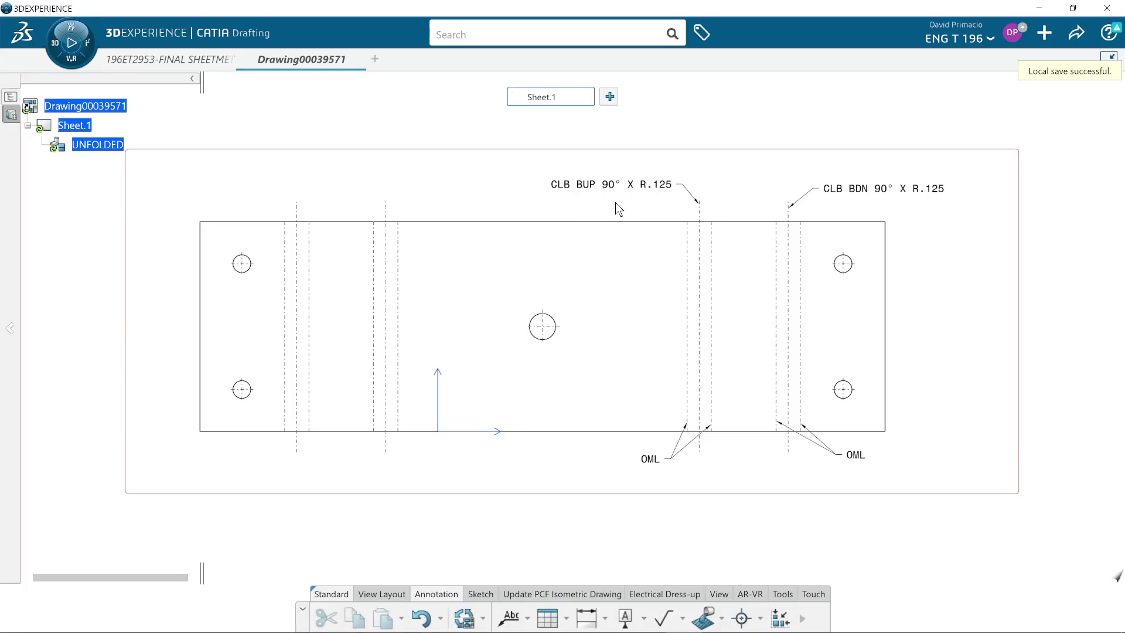
- Add a leader note reading 'CLB BUP 90°' at the top end of the left bend line
mouse_move(947, 305)
middle_down()
mouse_move(841, 404)
mouse_move(824, 382)
mouse_move(957, 376)
mouse_move(890, 387)
middle_up()
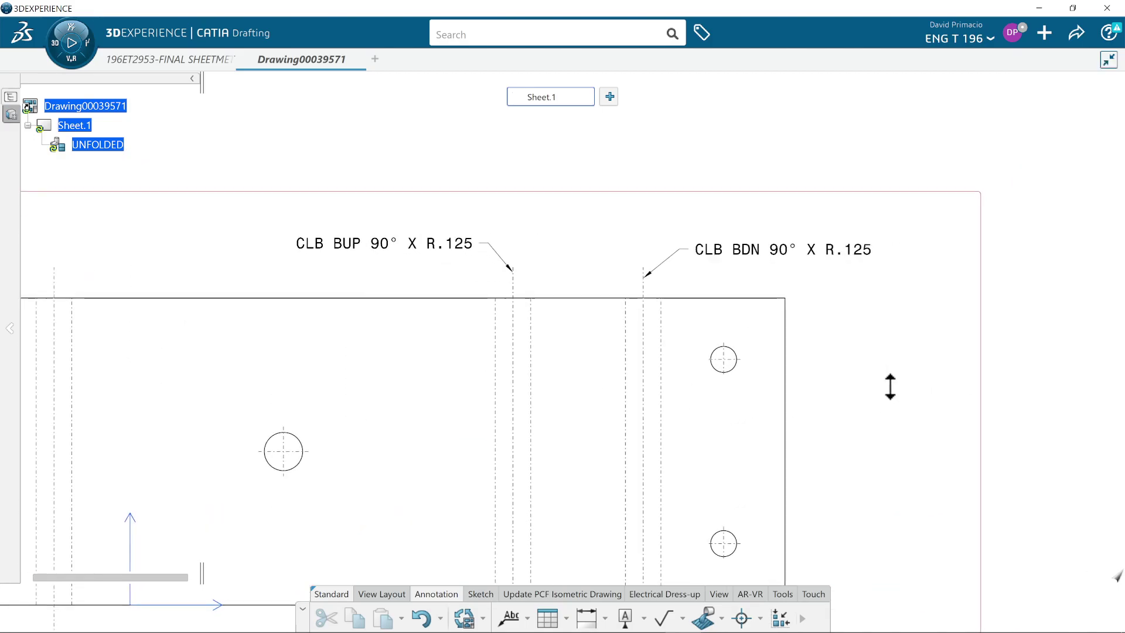
mouse_move(497, 449)
middle_down()
mouse_move(447, 437)
mouse_move(887, 404)
middle_up()
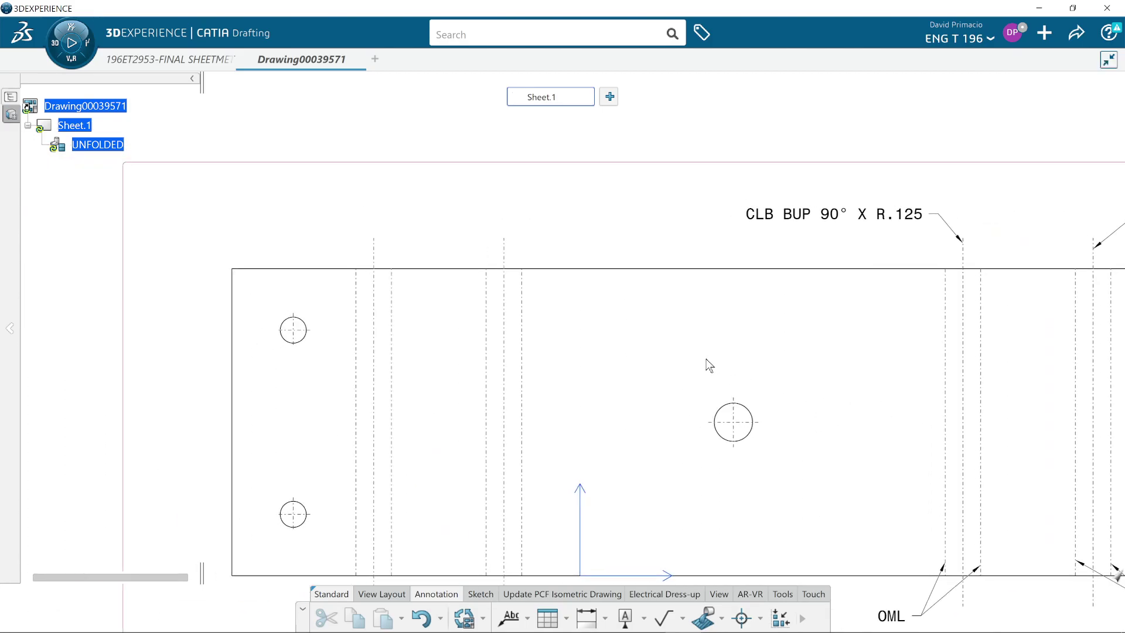
middle_drag(706, 360, 719, 424)
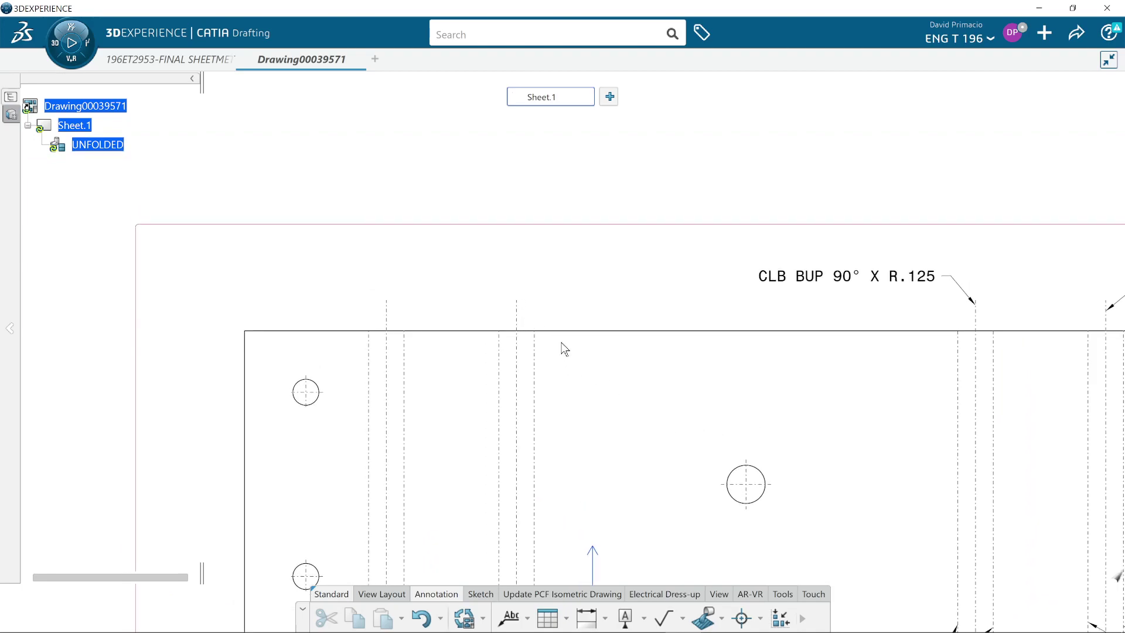
middle_drag(601, 434, 653, 457)
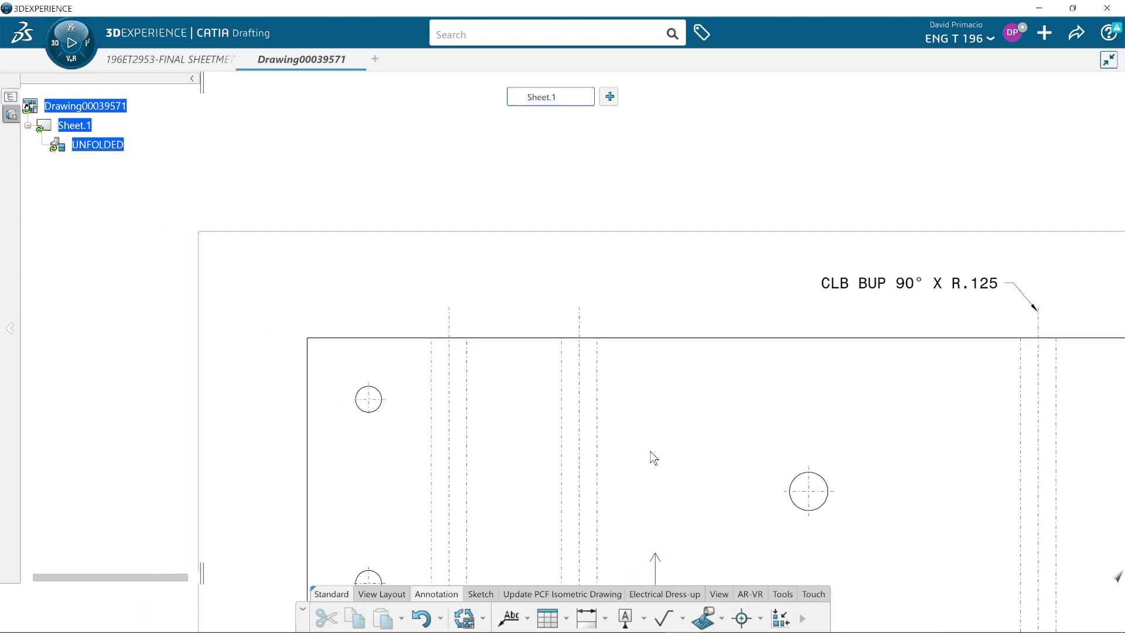
click(510, 617)
click(579, 309)
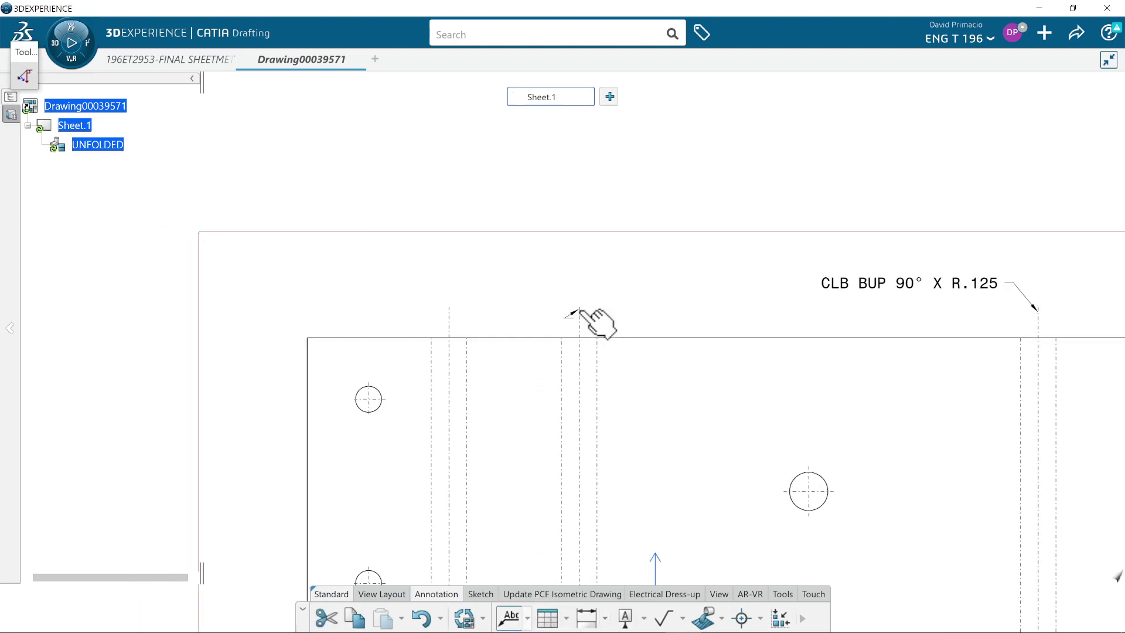
click(518, 261)
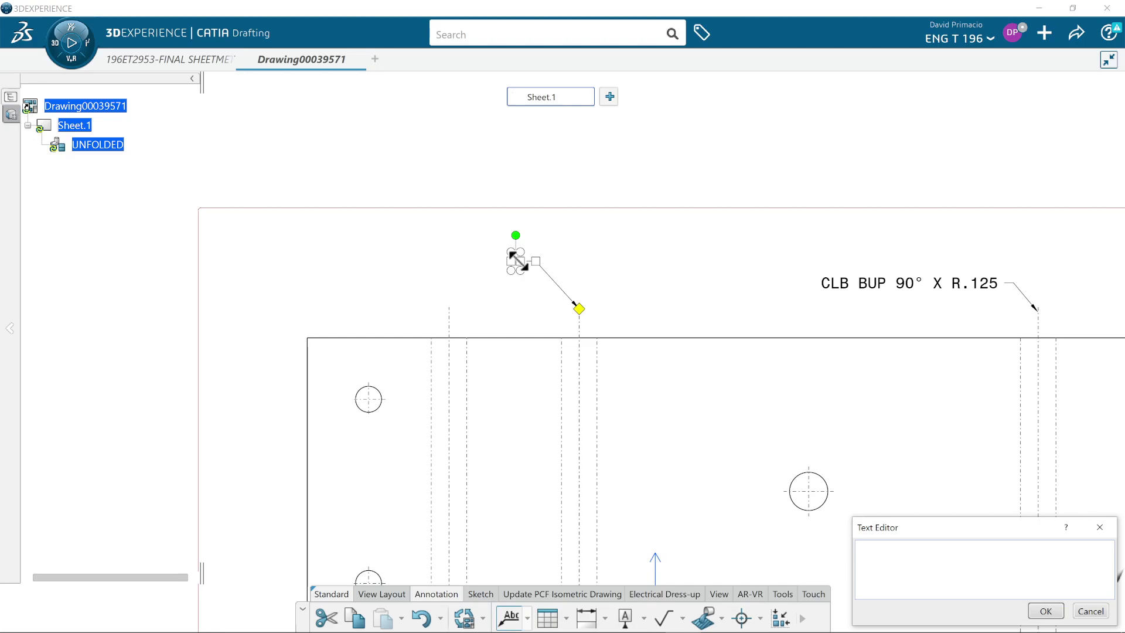
key(Caps_Lock)
text(CLB)
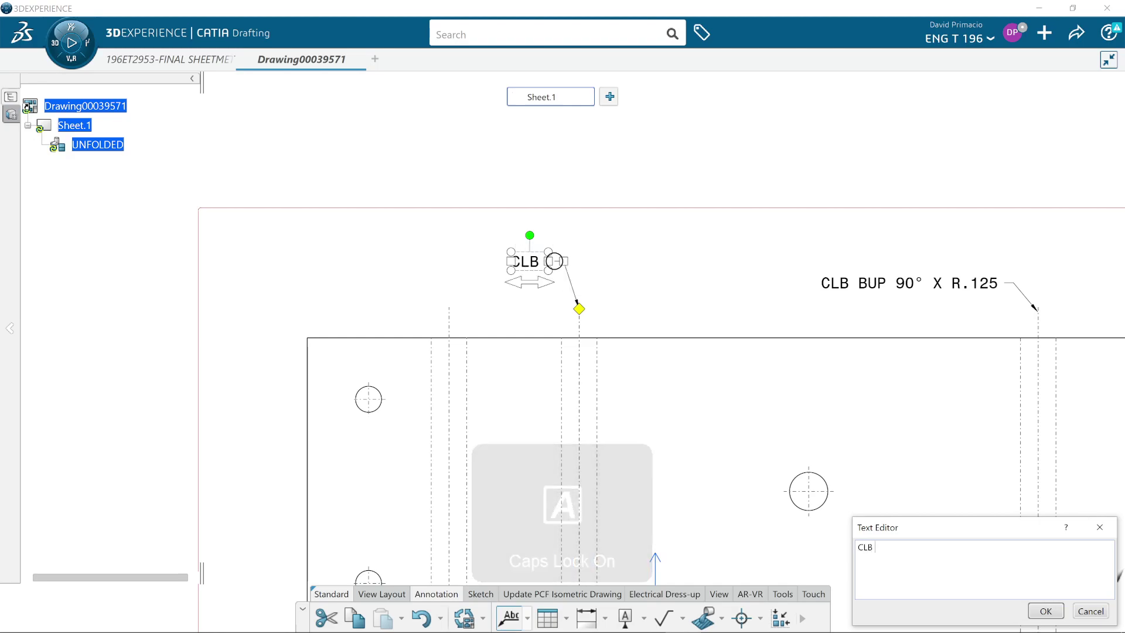
text( BUP)
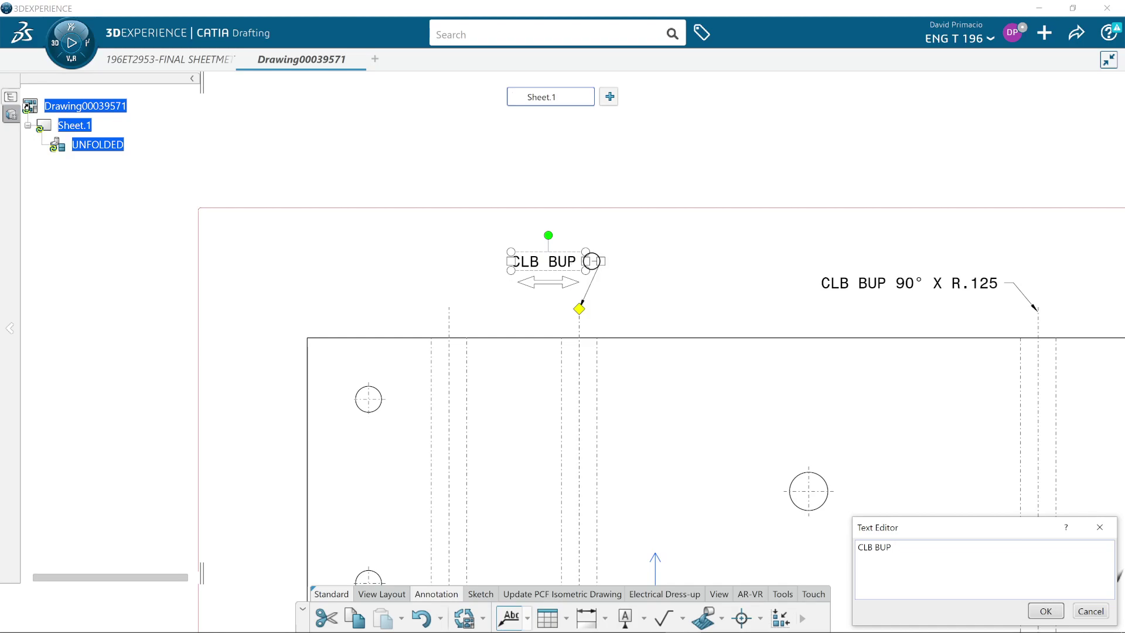
text( 90)
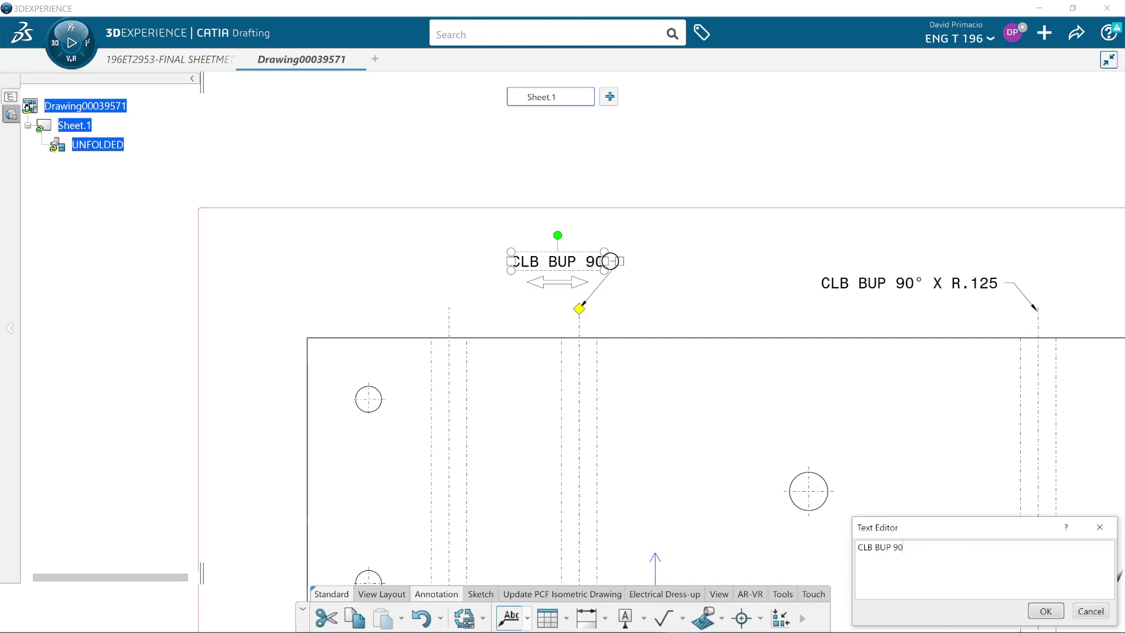
text(°)
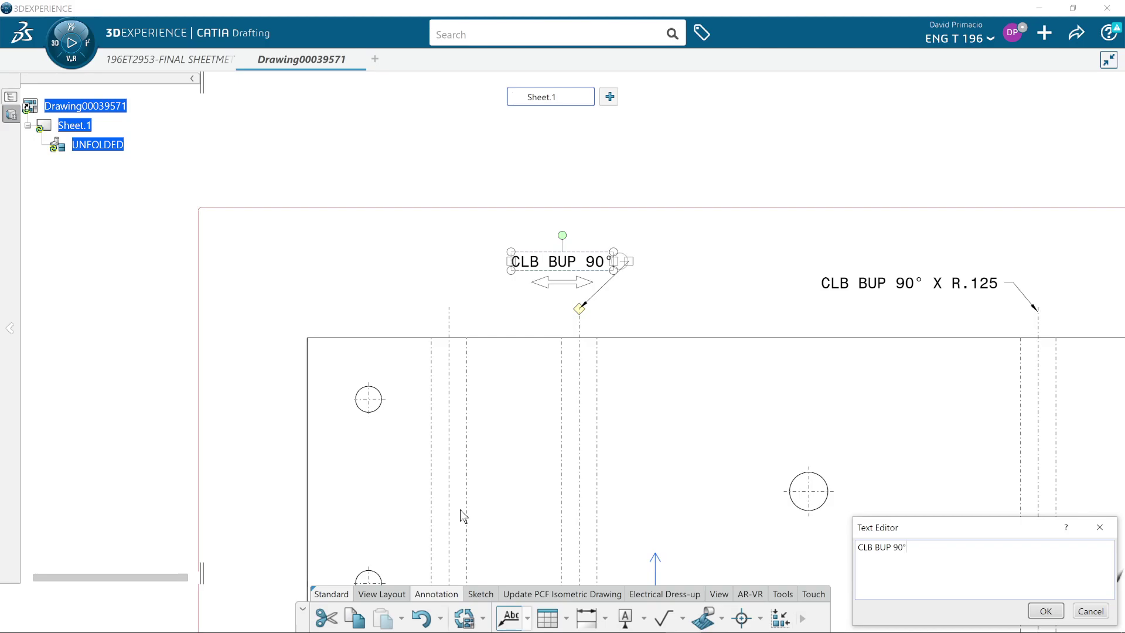
key(alt+Tab)
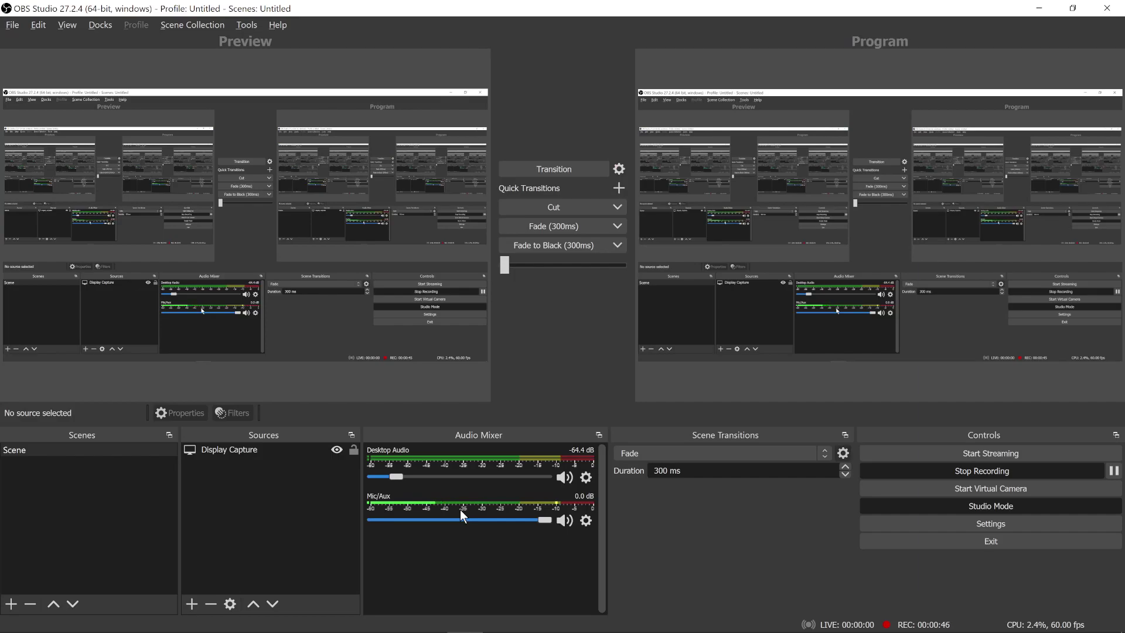
- Switch from CATIA to the Google Chrome window
key(alt+Tab)
key(alt+Tab)
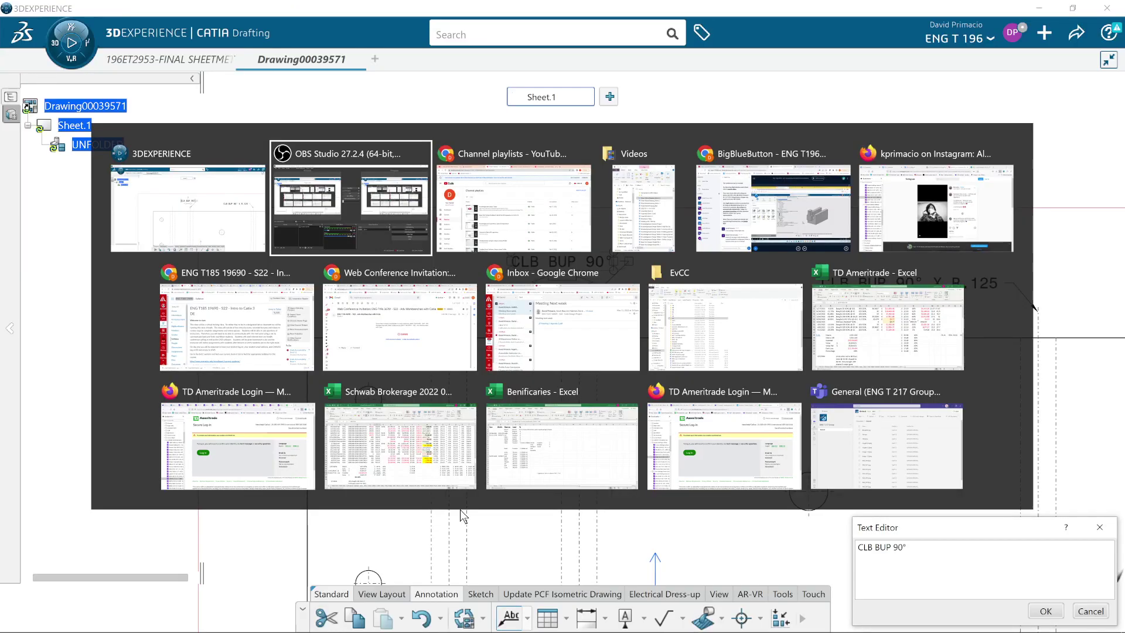
key(alt+Tab)
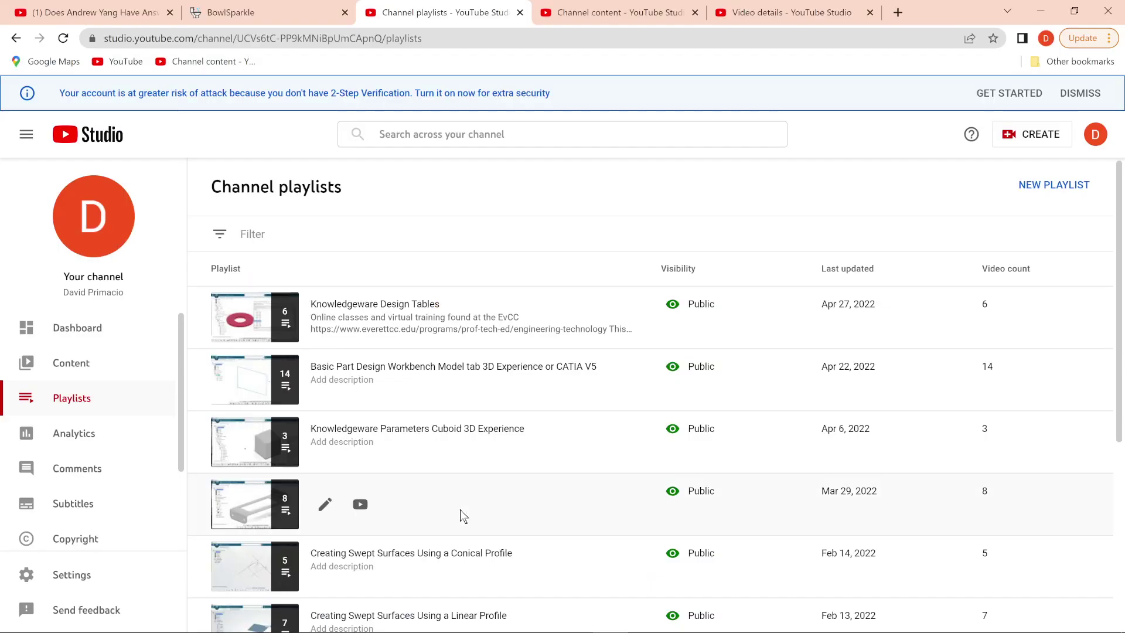
key(alt+Tab)
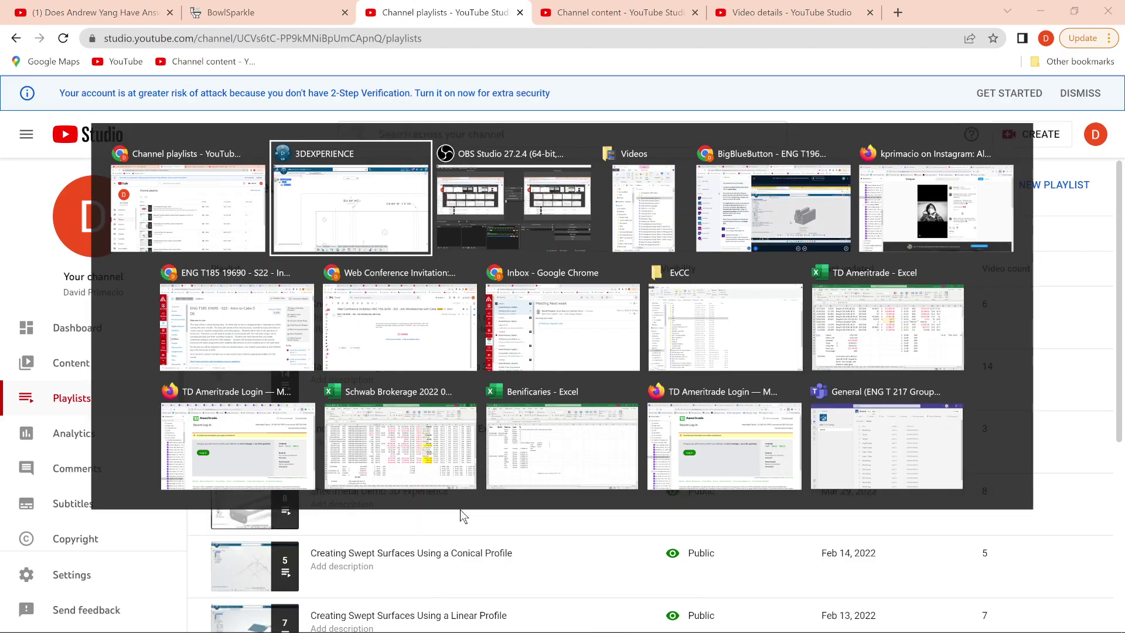
key(Tab)
key(Tab)
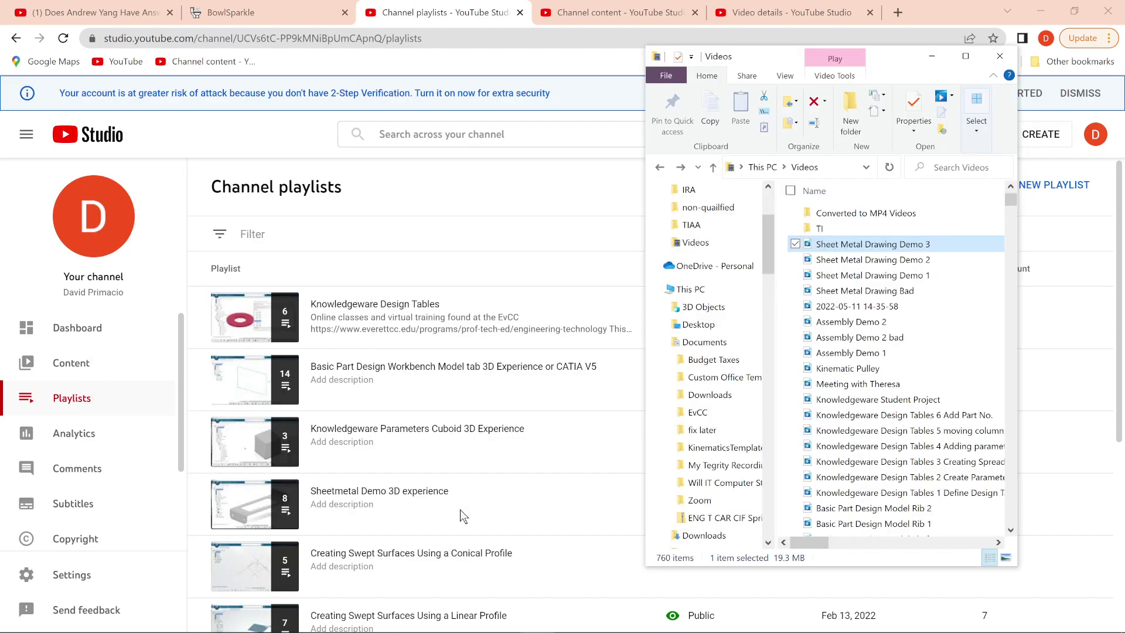
mouse_move(391, 511)
- In a new Chrome tab, search Google for 'alt codes math'
click(897, 12)
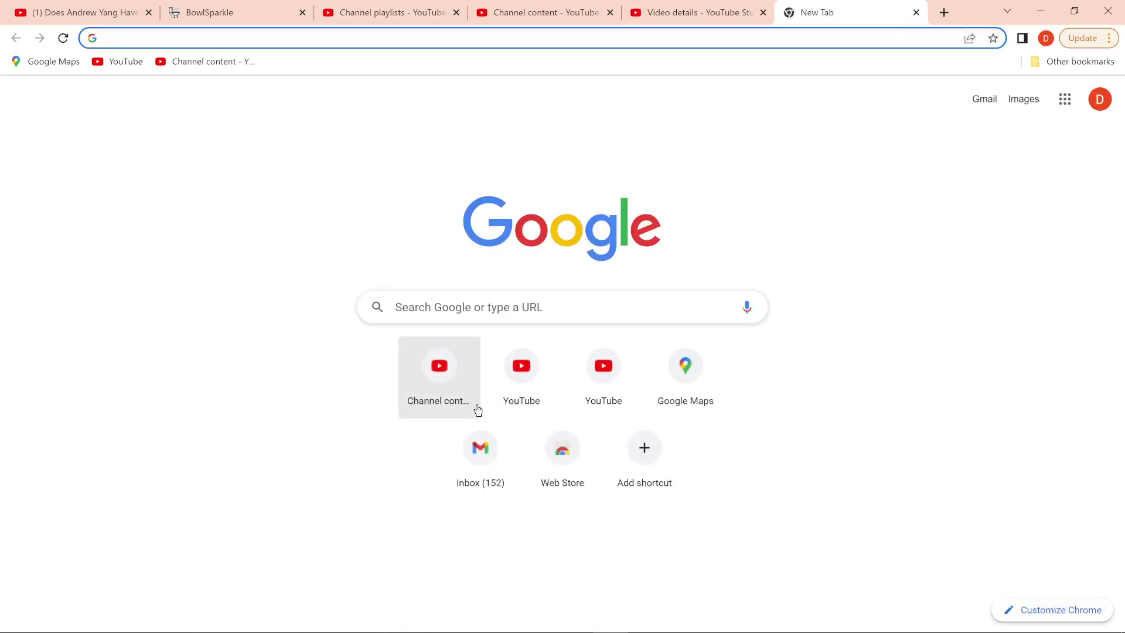
click(454, 316)
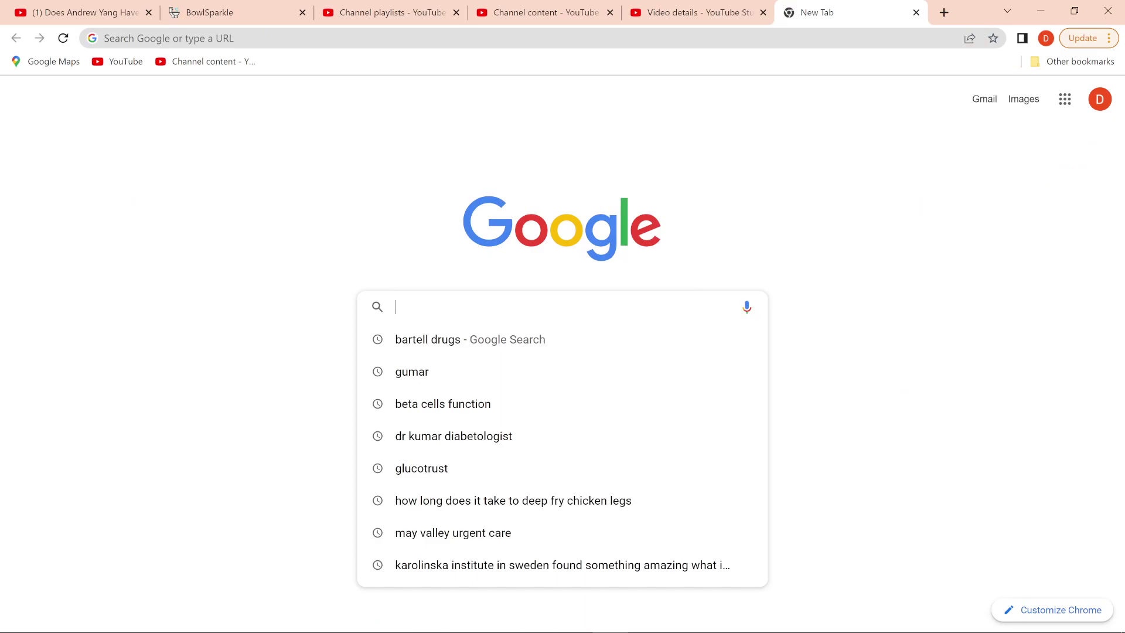
text(ALT CODES)
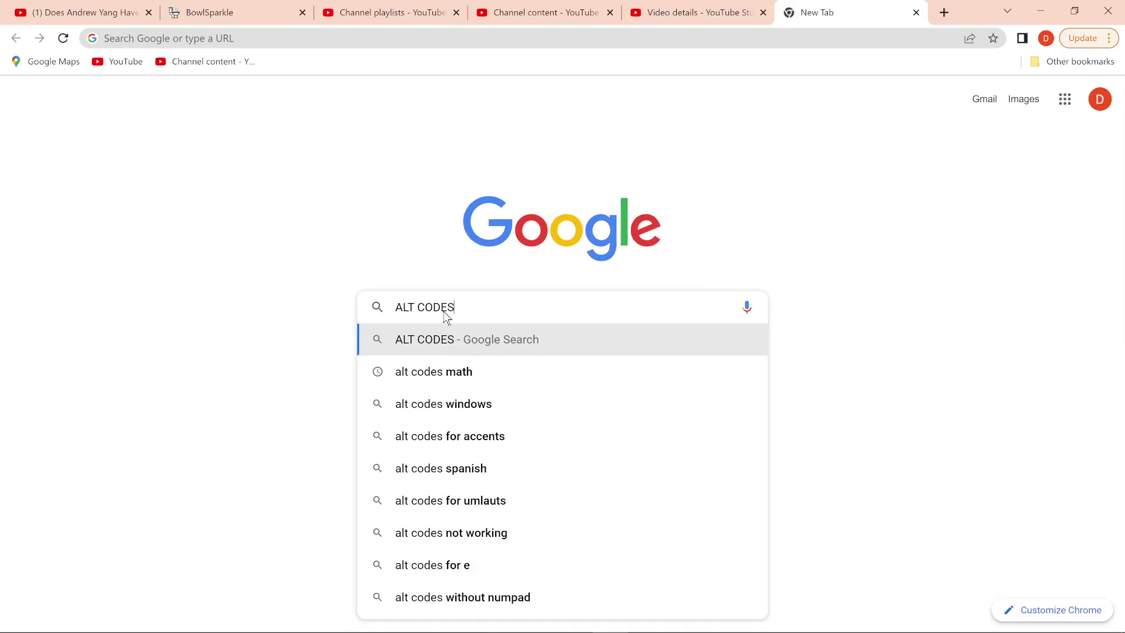
click(532, 369)
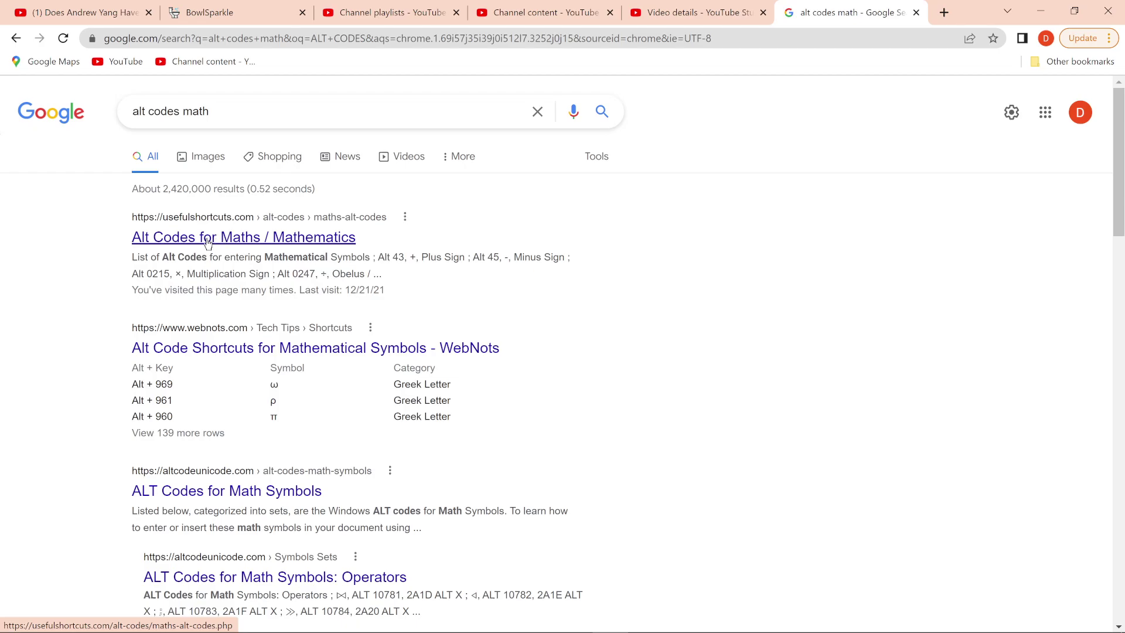
- On the Alt Codes for Maths page, find the degree sign's code, Alt 248
click(207, 243)
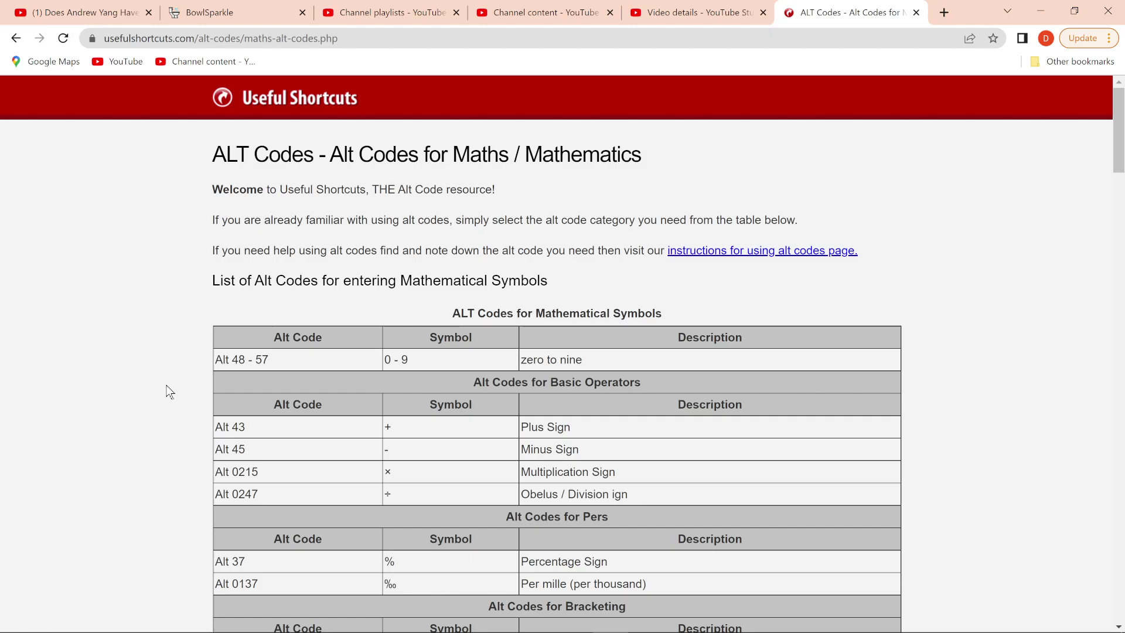
scroll(170, 392, down, 6)
scroll(173, 415, down, 3)
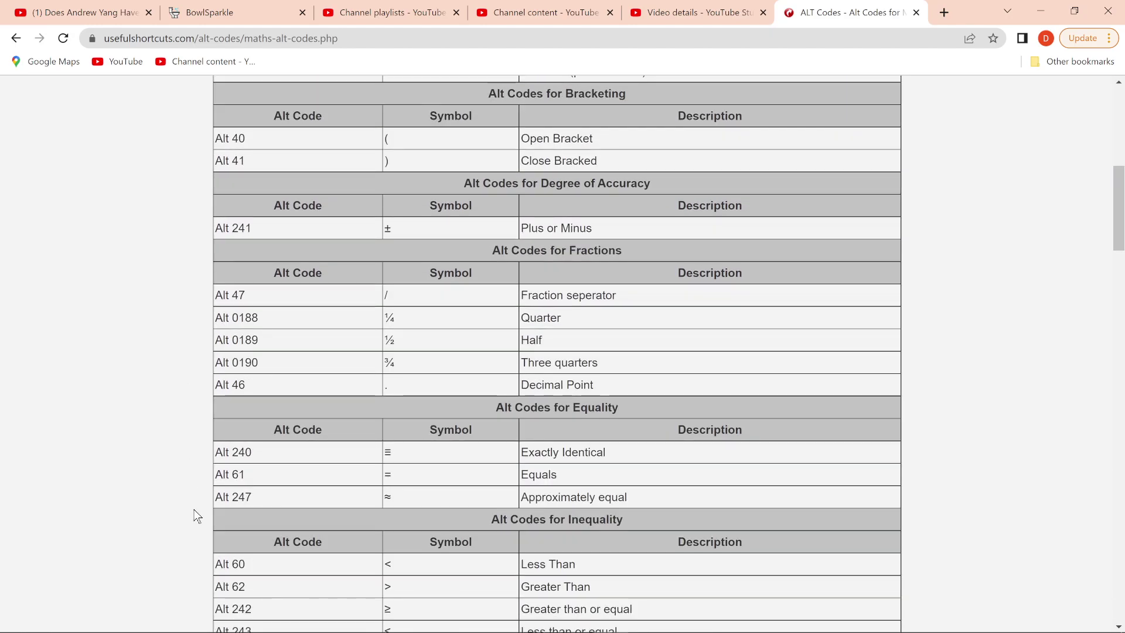
scroll(193, 510, down, 3)
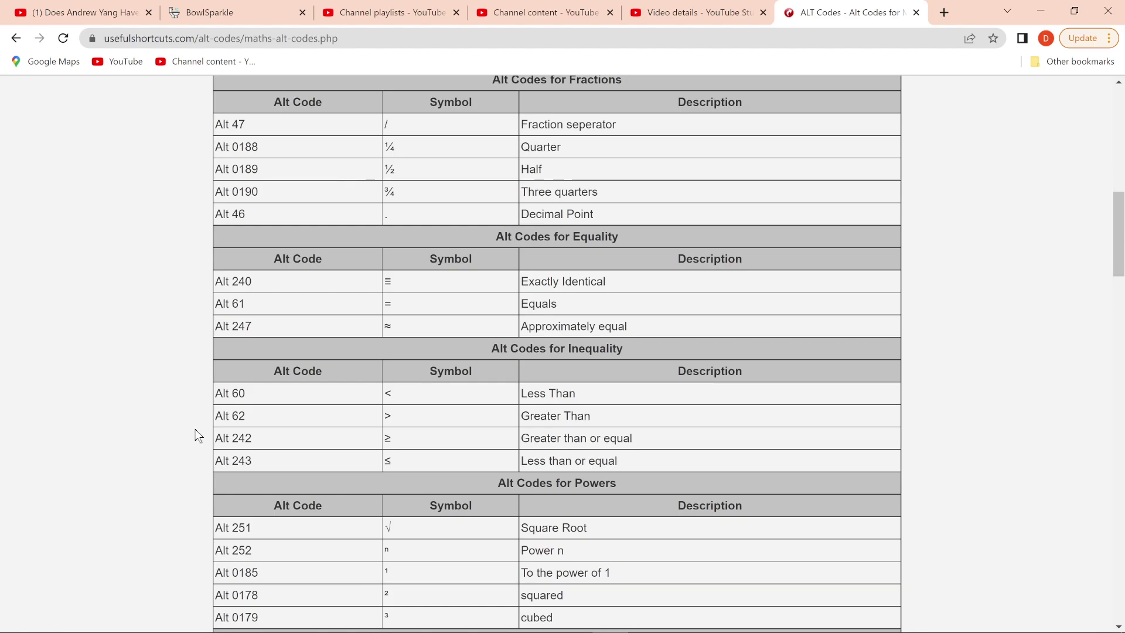
scroll(172, 280, down, 3)
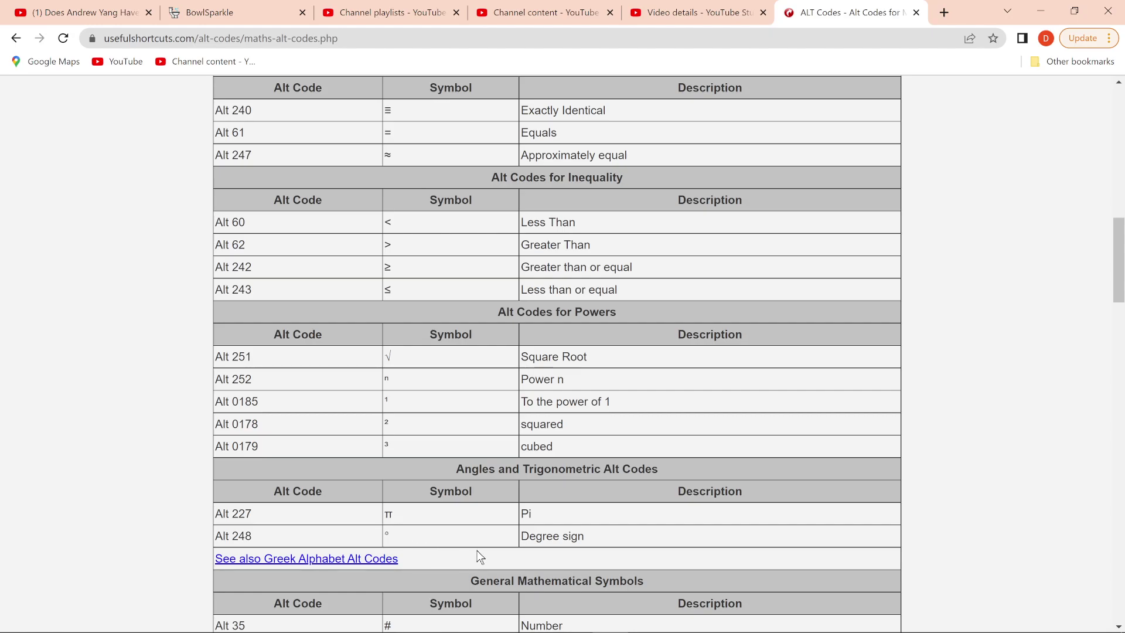
drag(588, 538, 212, 543)
click(174, 519)
scroll(173, 510, up, 15)
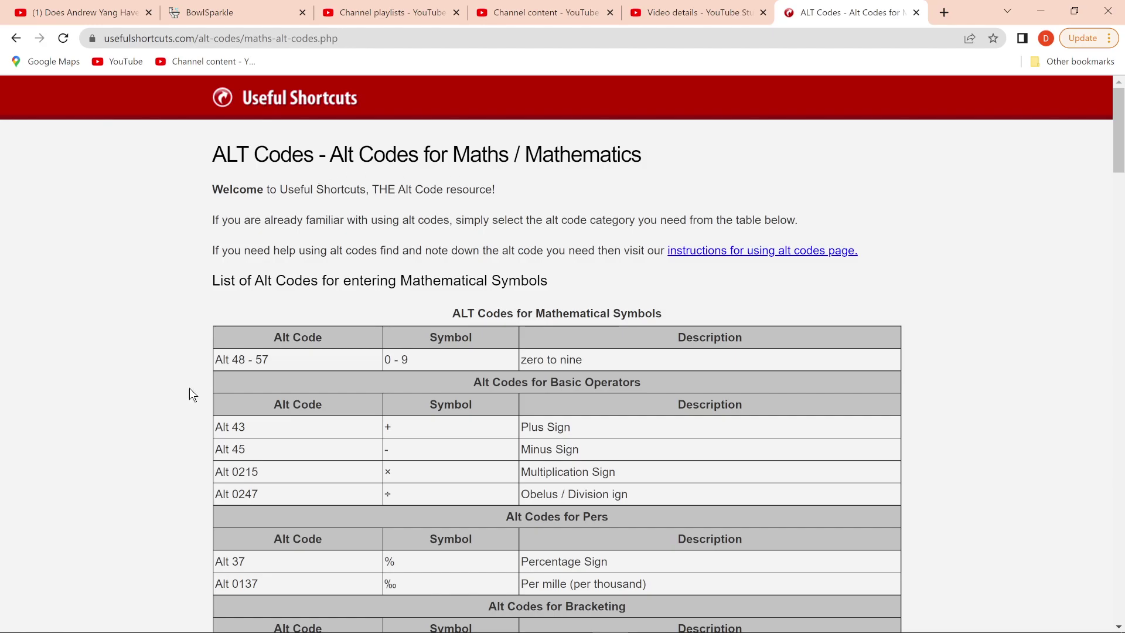
scroll(120, 422, down, 3)
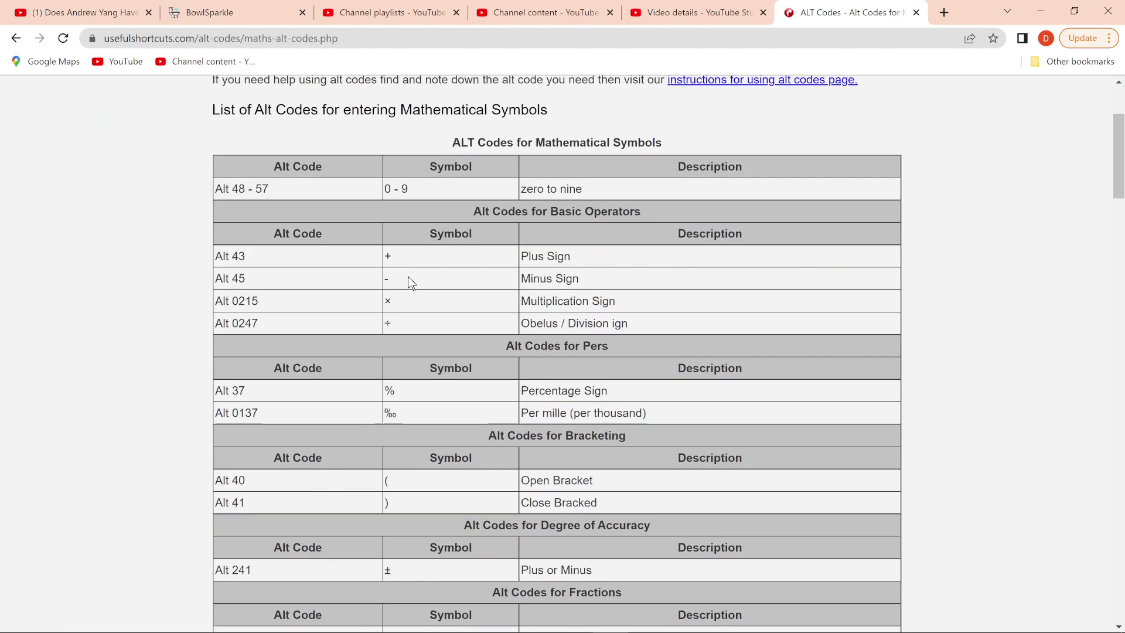
scroll(420, 407, down, 3)
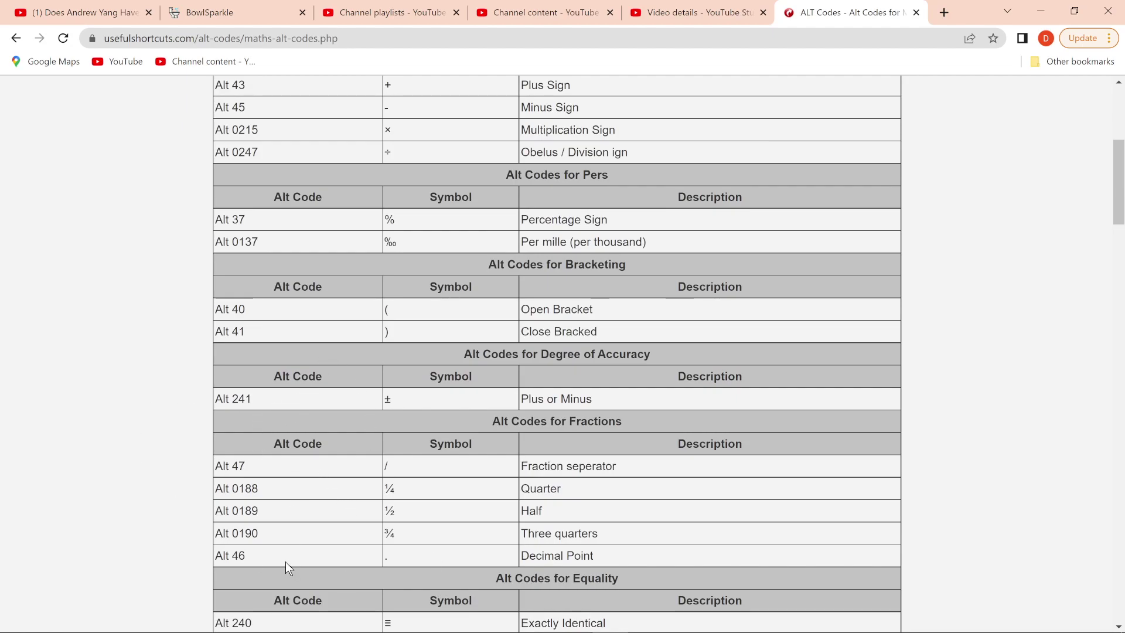
drag(269, 397, 181, 403)
click(205, 423)
- Browse the rest of the maths Alt code table, then return to the CATIA drawing
scroll(381, 399, down, 3)
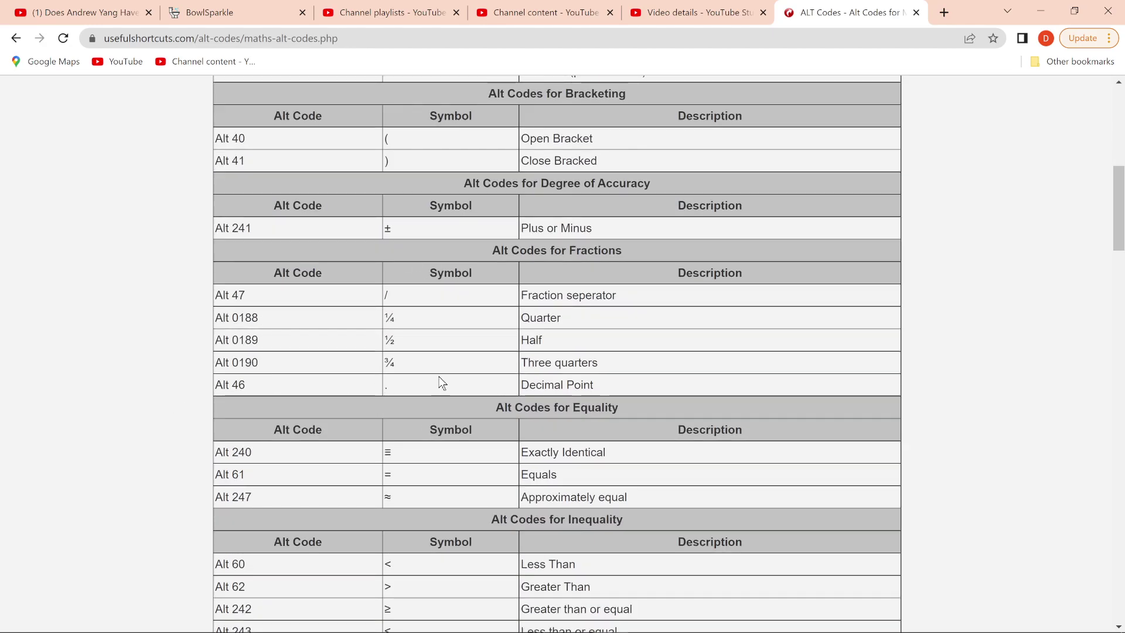
scroll(442, 384, down, 3)
scroll(442, 384, down, 3)
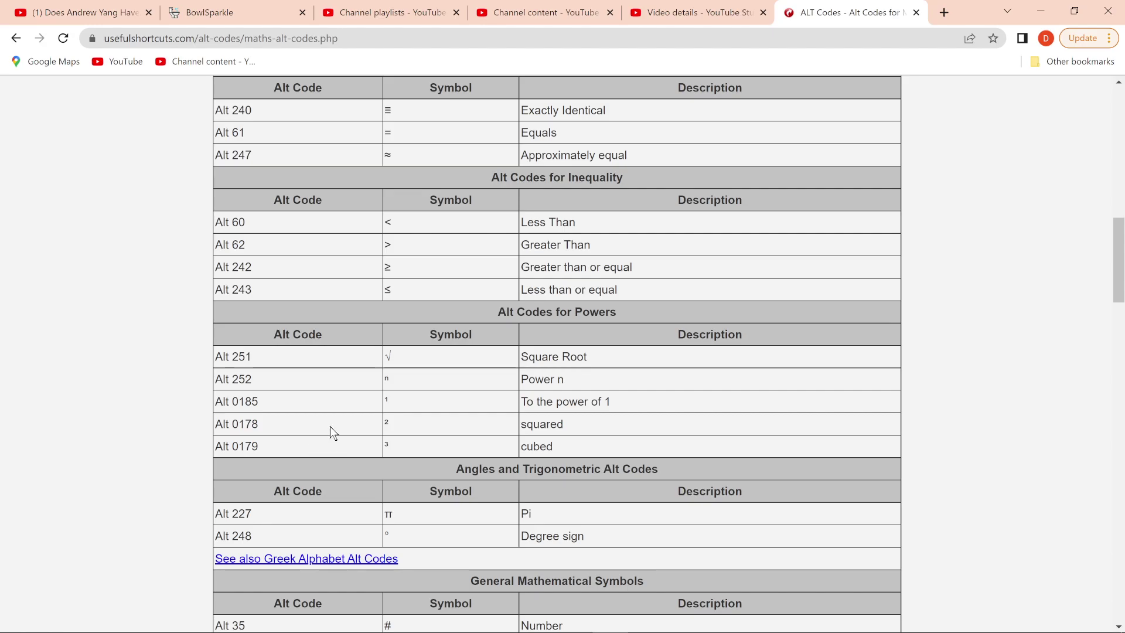
scroll(329, 432, down, 3)
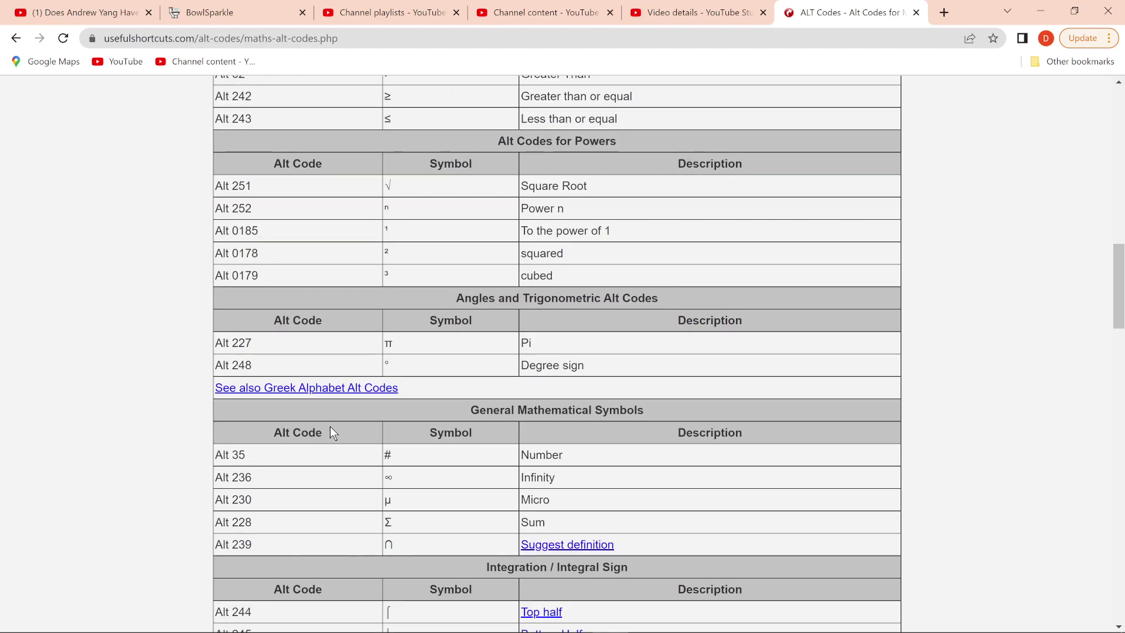
scroll(331, 433, down, 3)
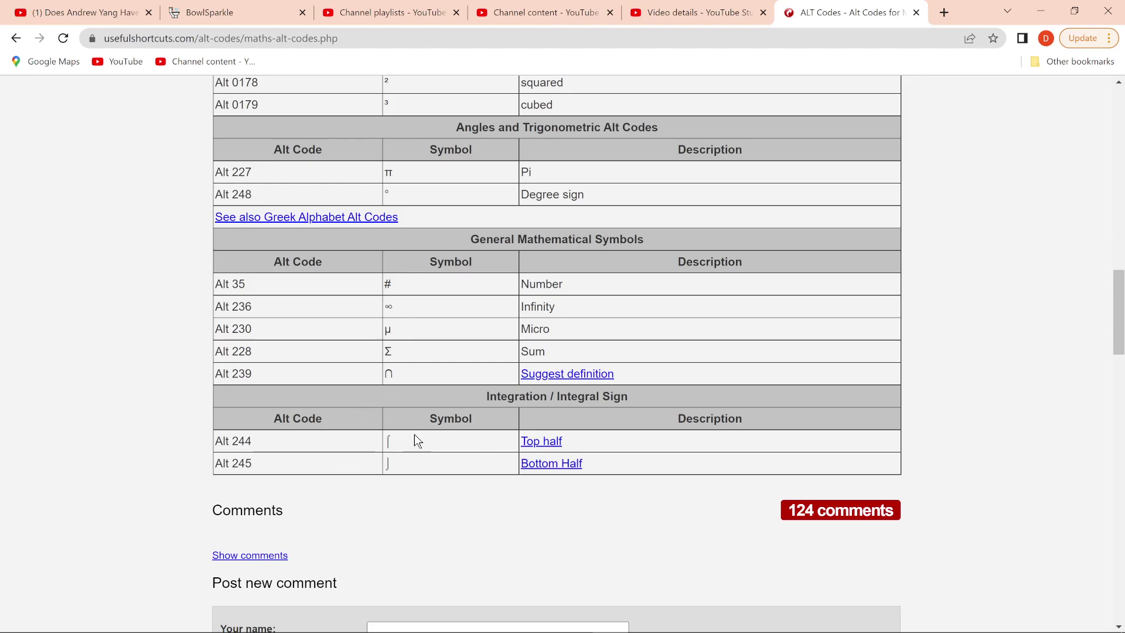
scroll(415, 442, up, 15)
scroll(436, 453, up, 3)
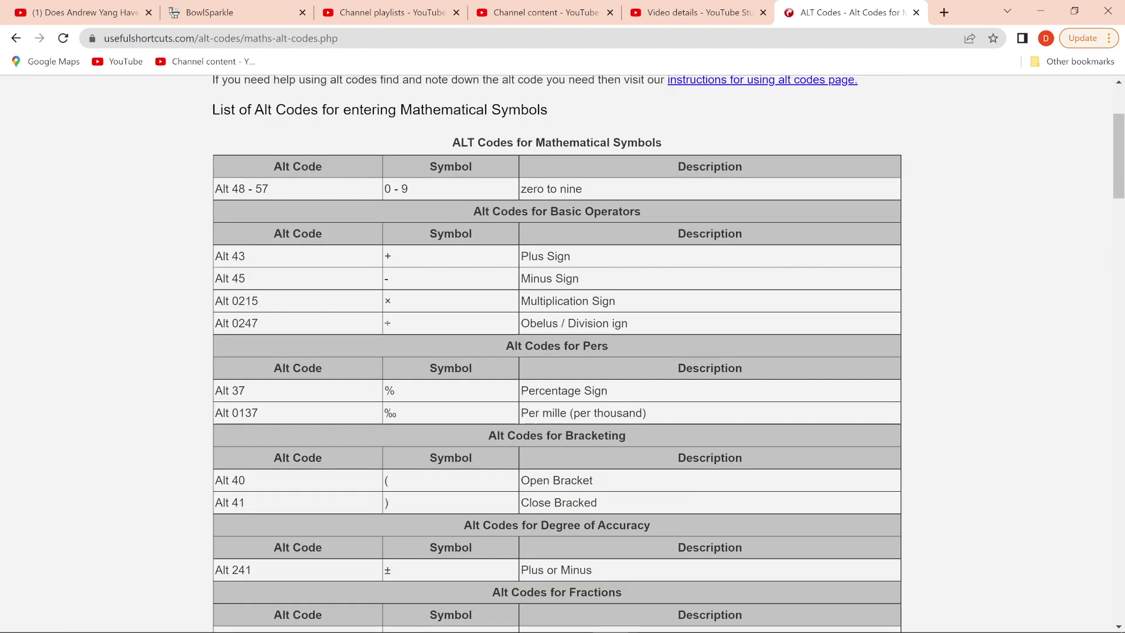
scroll(435, 453, up, 3)
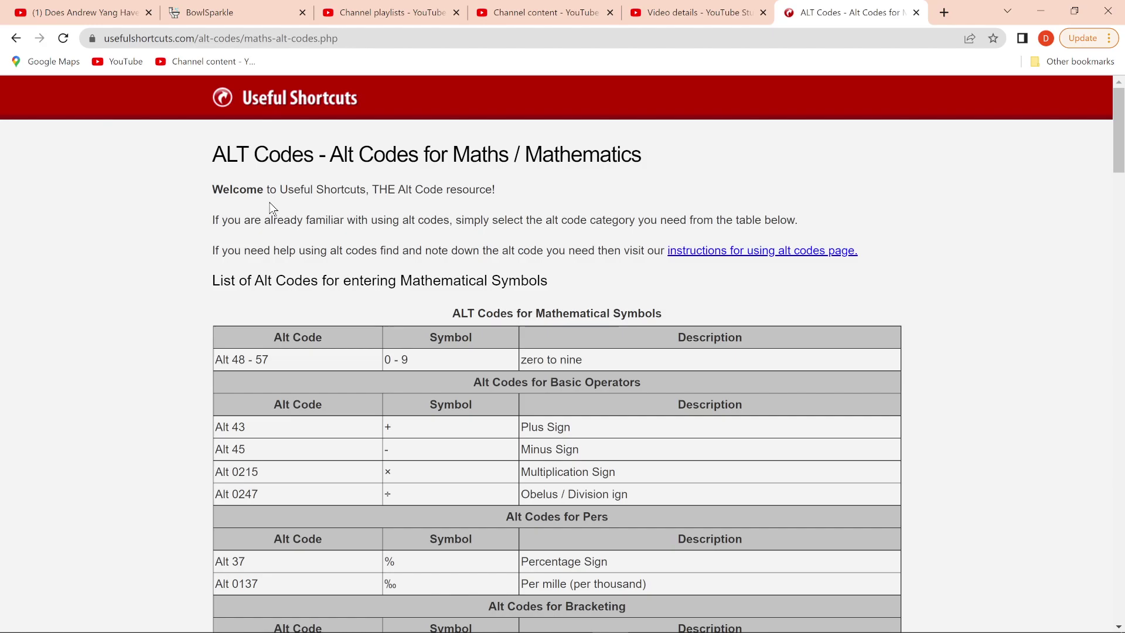
key(alt+Tab)
key(alt+Tab)
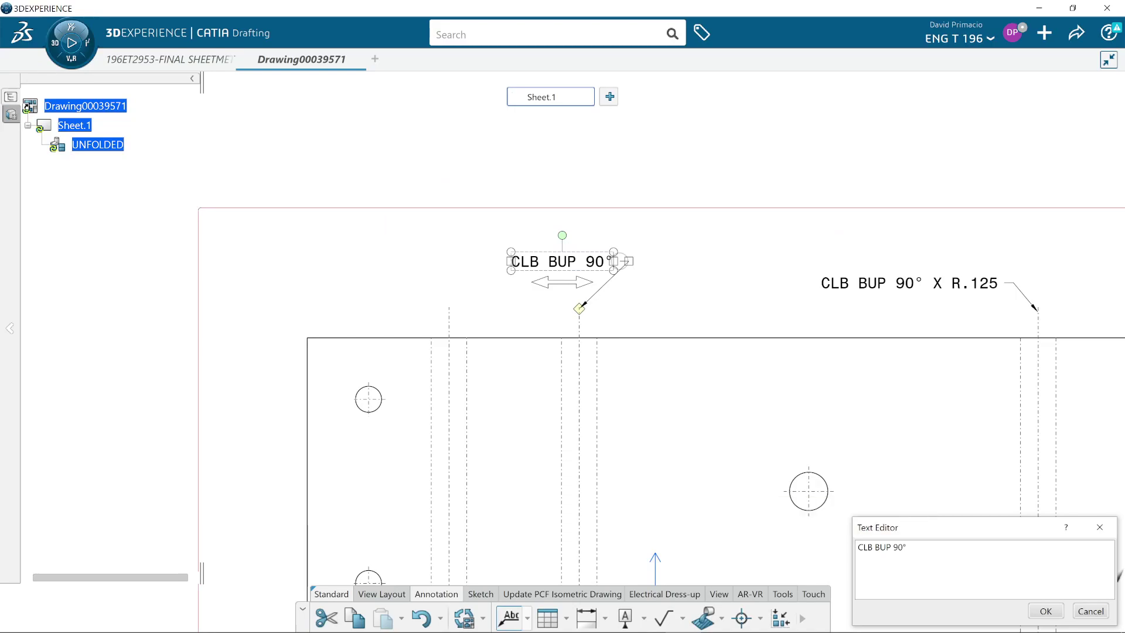
- Append 'X R.125' so the callout reads 'CLB BUP 90°X R.125', and confirm it
text(X R)
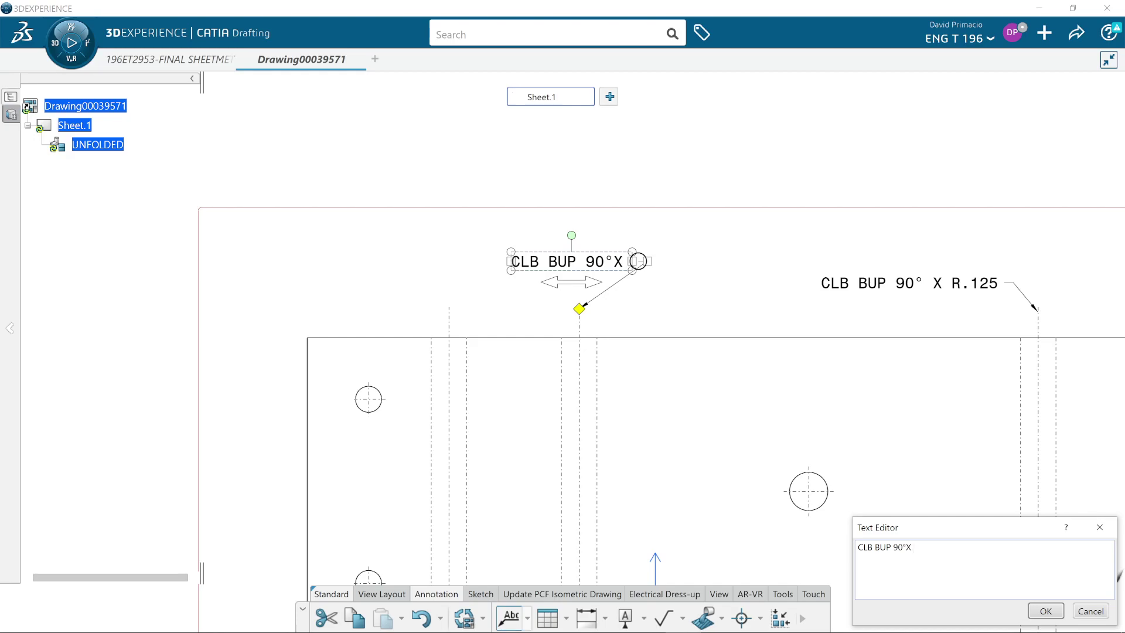
text(.125)
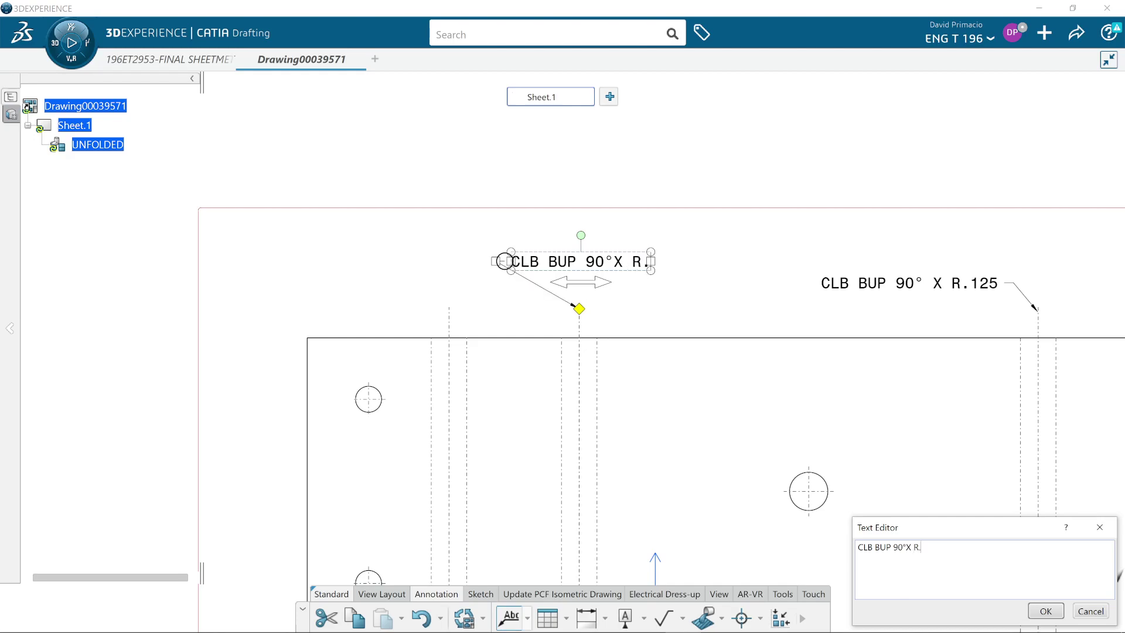
click(1046, 611)
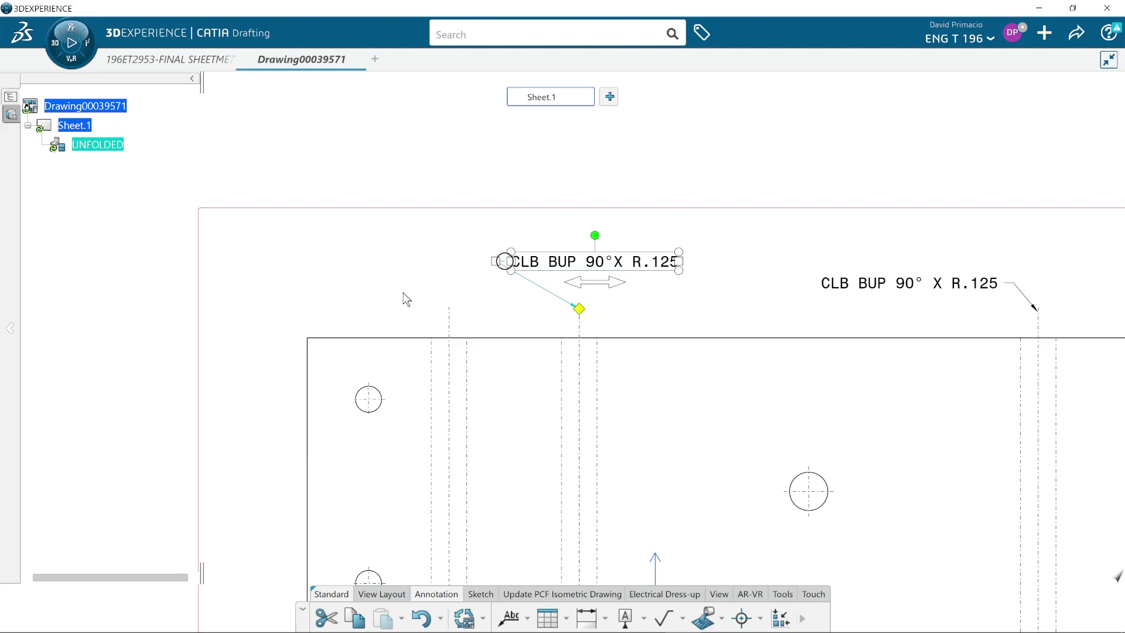
- Shift the 'CLB BUP 90°X R.125' note slightly up and right above its bend line
click(380, 252)
middle_drag(740, 431, 455, 425)
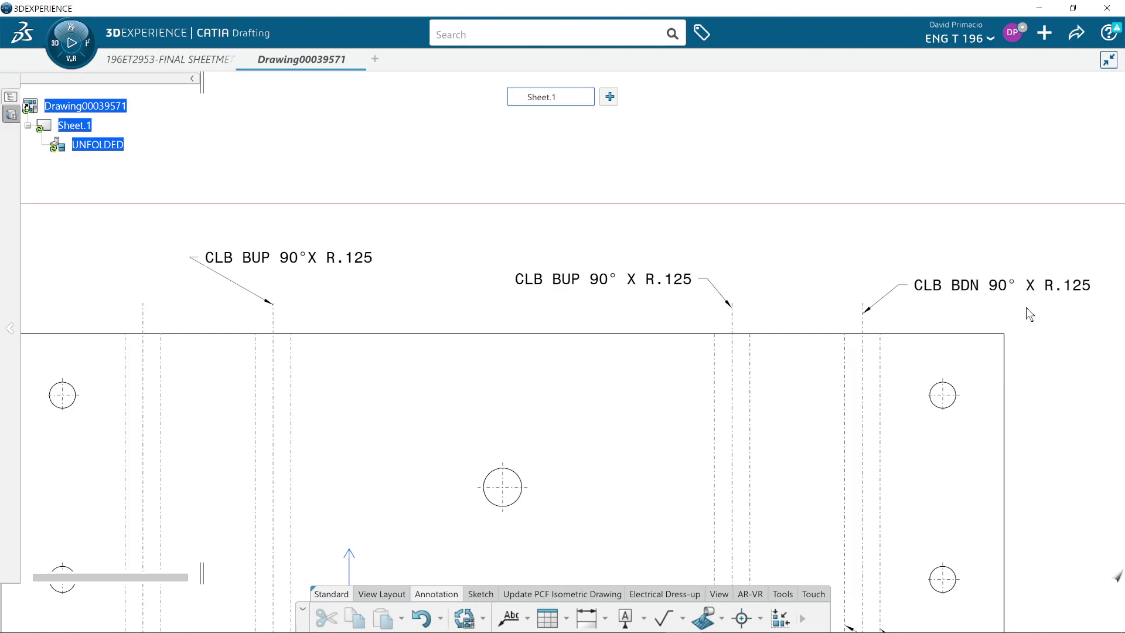
mouse_move(428, 315)
middle_down()
mouse_move(447, 329)
mouse_move(457, 311)
mouse_move(527, 386)
mouse_move(734, 466)
middle_up()
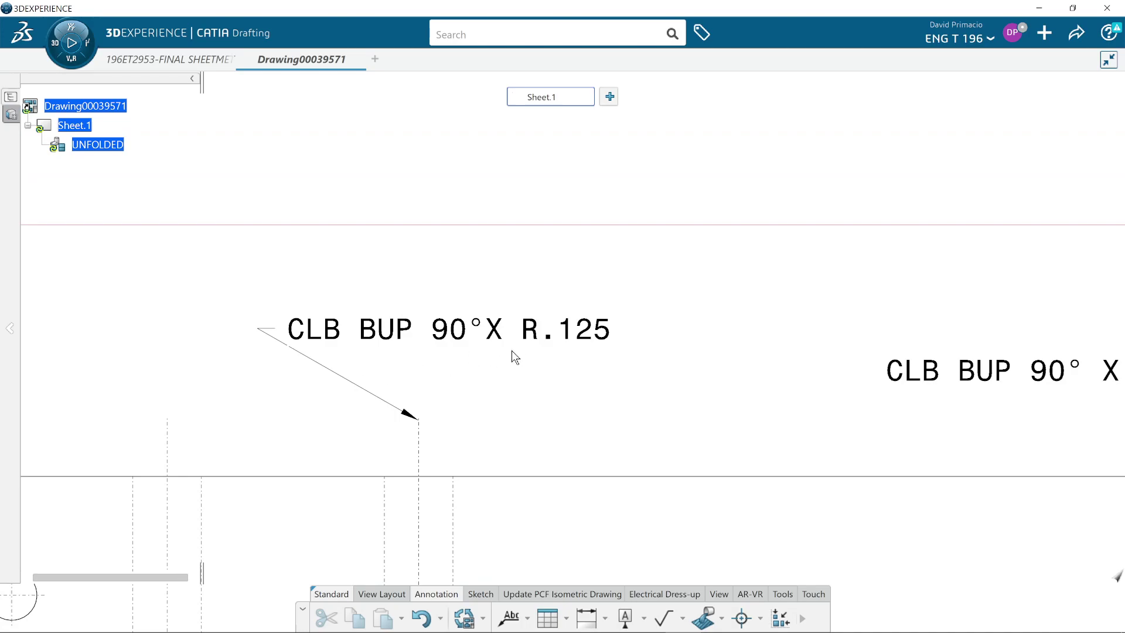
drag(422, 340, 435, 334)
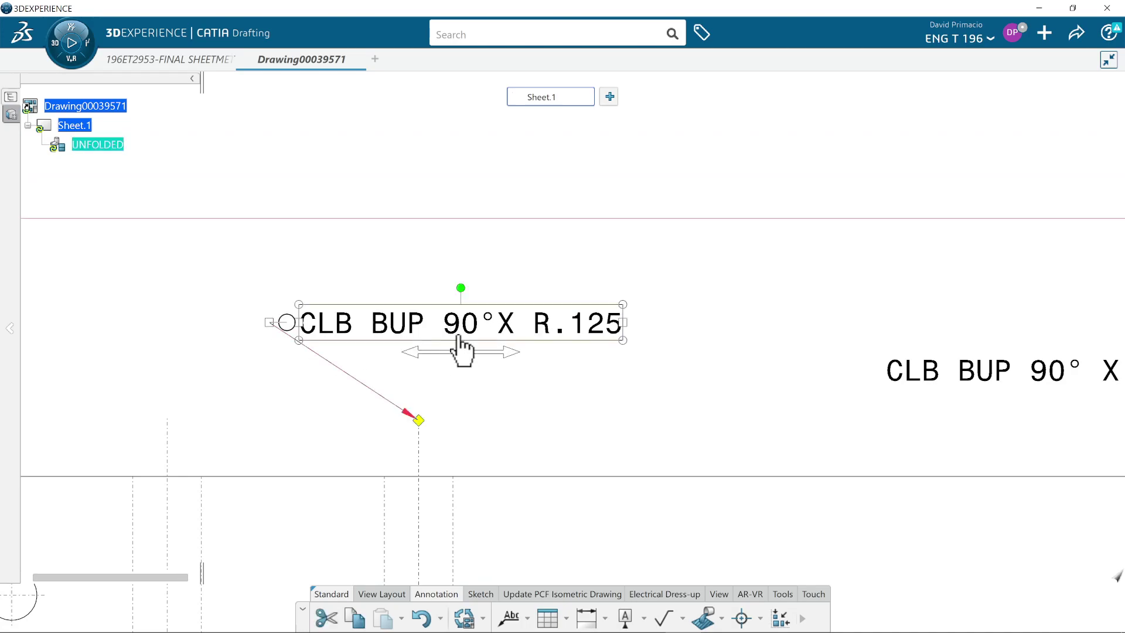
click(430, 423)
mouse_move(290, 539)
middle_down()
mouse_move(294, 410)
mouse_move(384, 432)
middle_up()
mouse_move(287, 387)
middle_down()
mouse_move(296, 420)
mouse_move(286, 463)
middle_up()
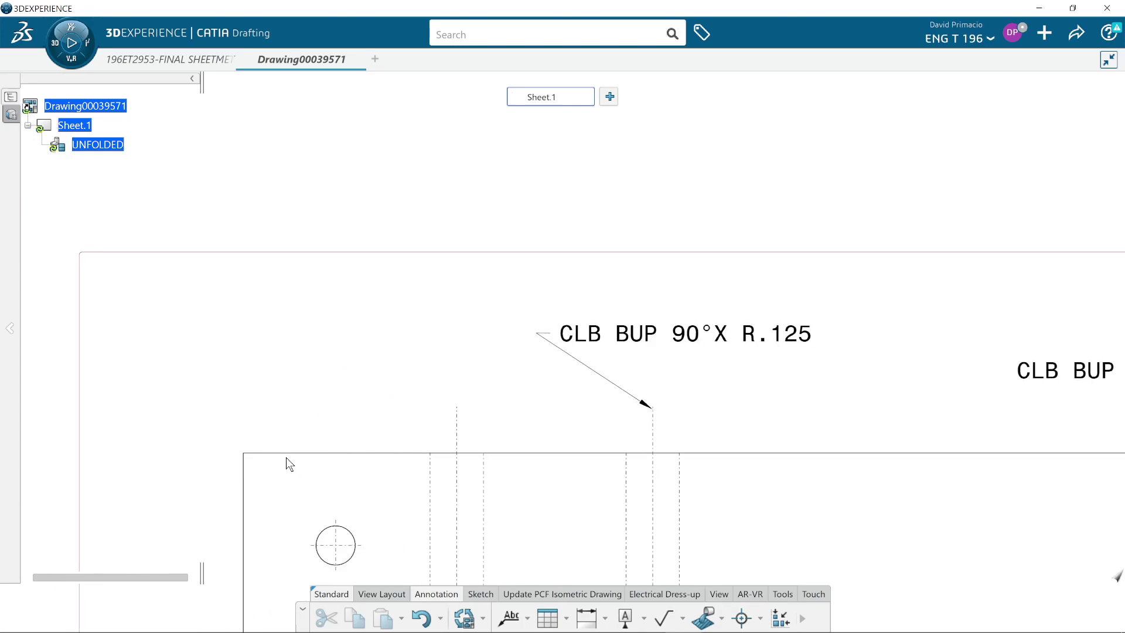
click(509, 621)
- Add a leader note reading 'CLB BDN 90° X R.125' on the leftmost bend line
click(457, 422)
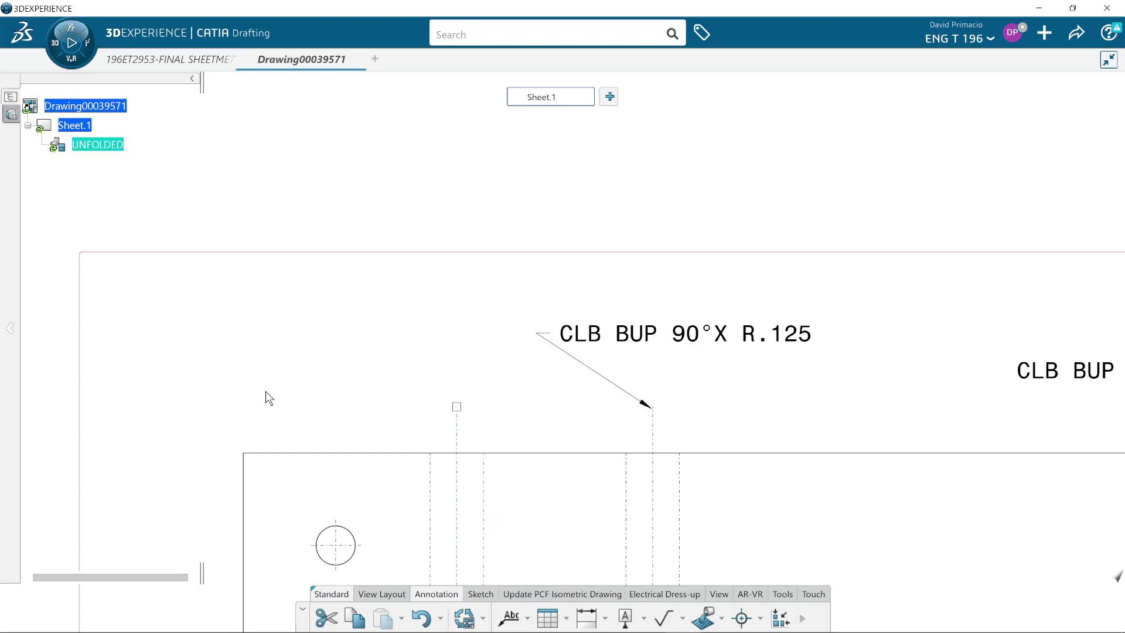
click(510, 618)
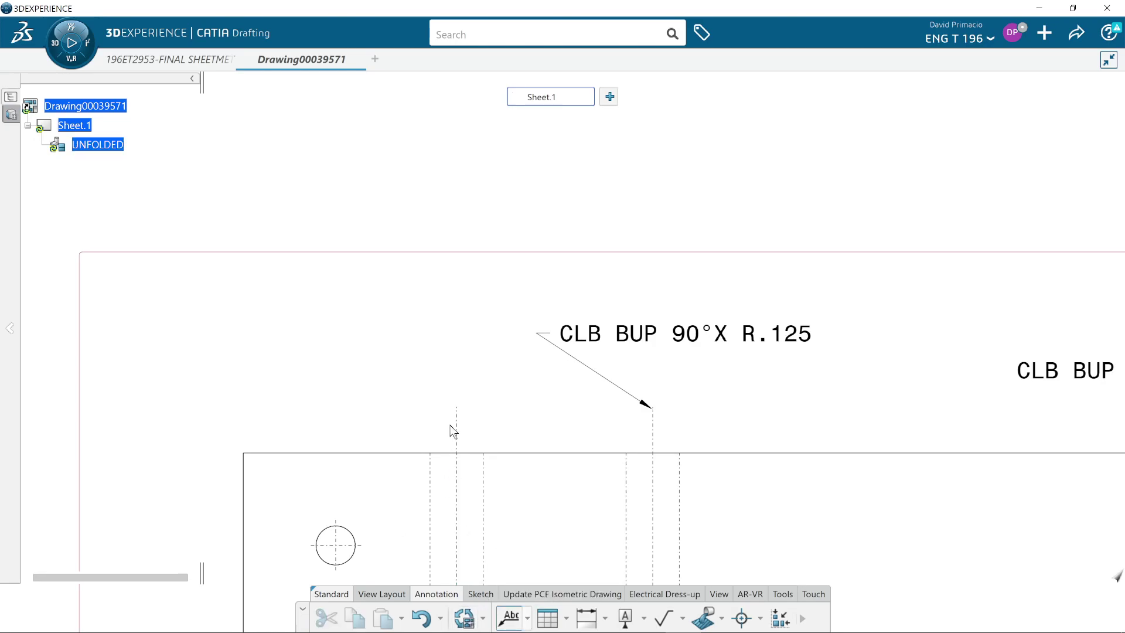
click(457, 420)
click(229, 334)
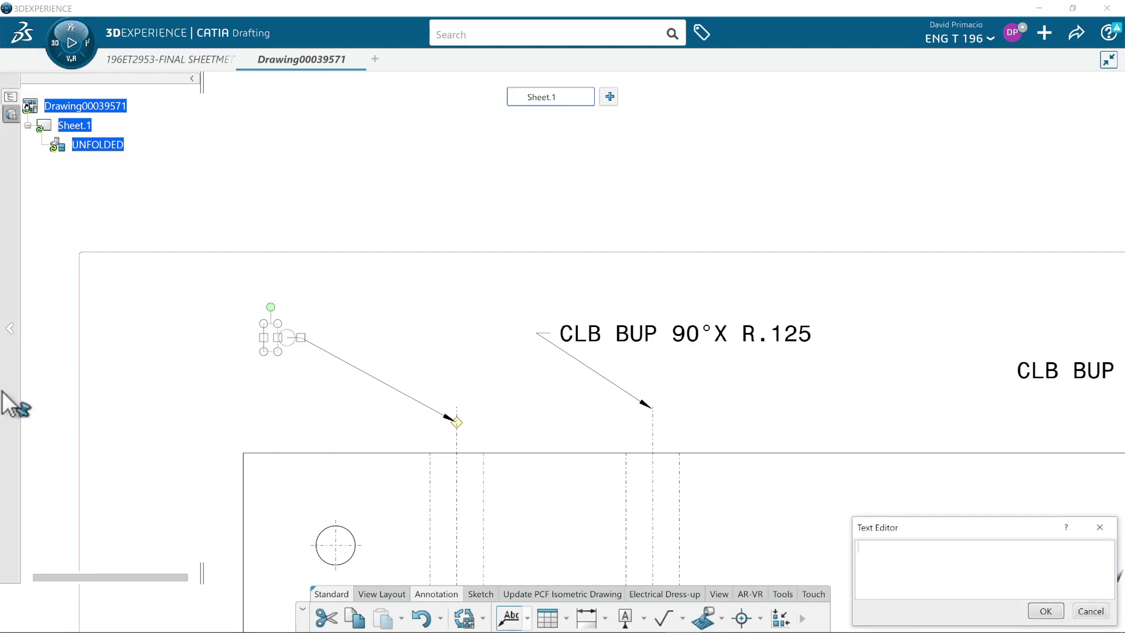
text(CLB)
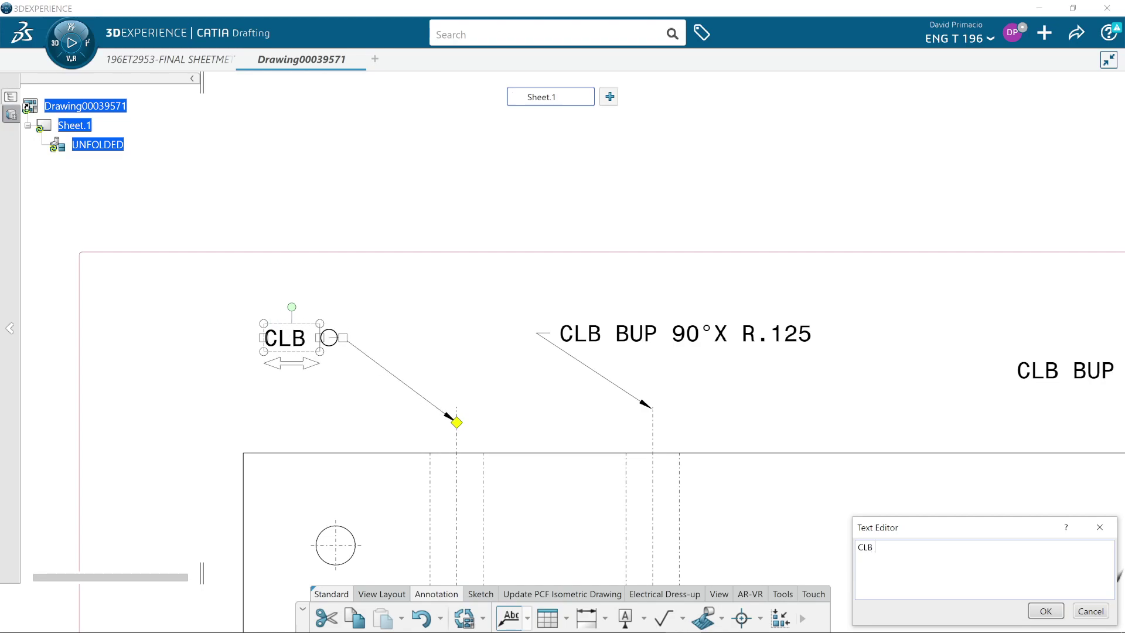
text( D)
key(BackSpace)
text(BDN)
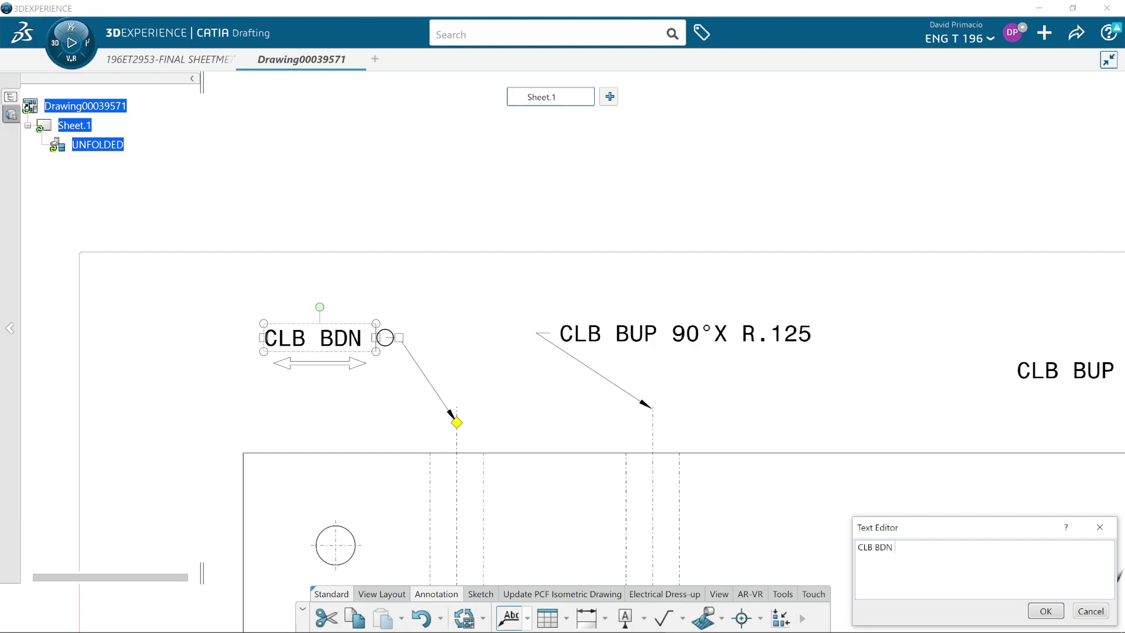
text(90)
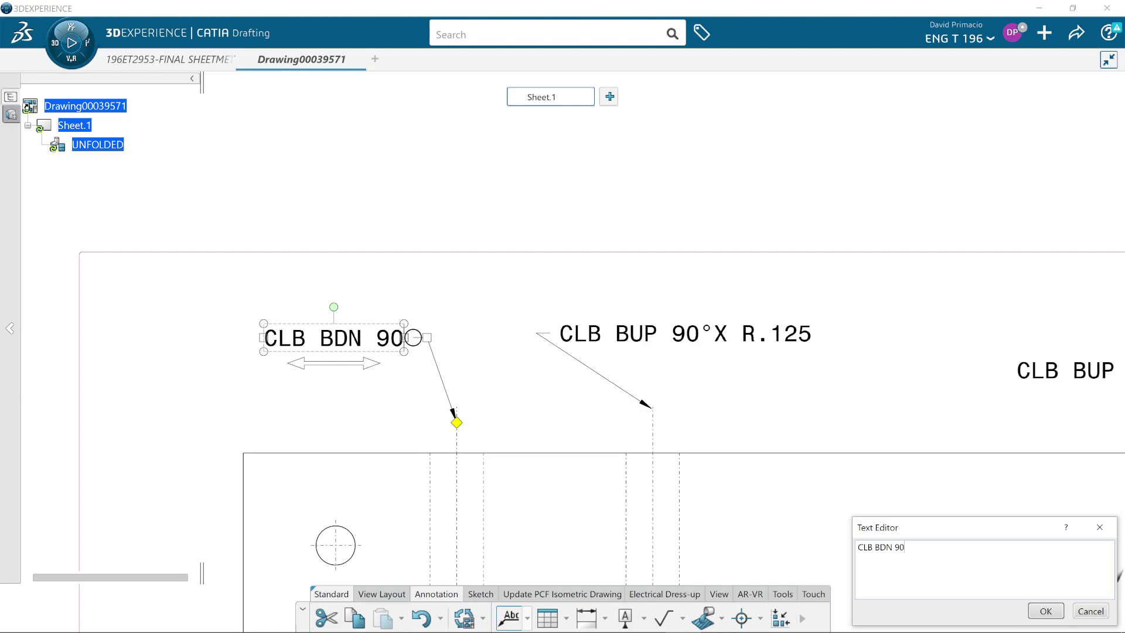
text(°)
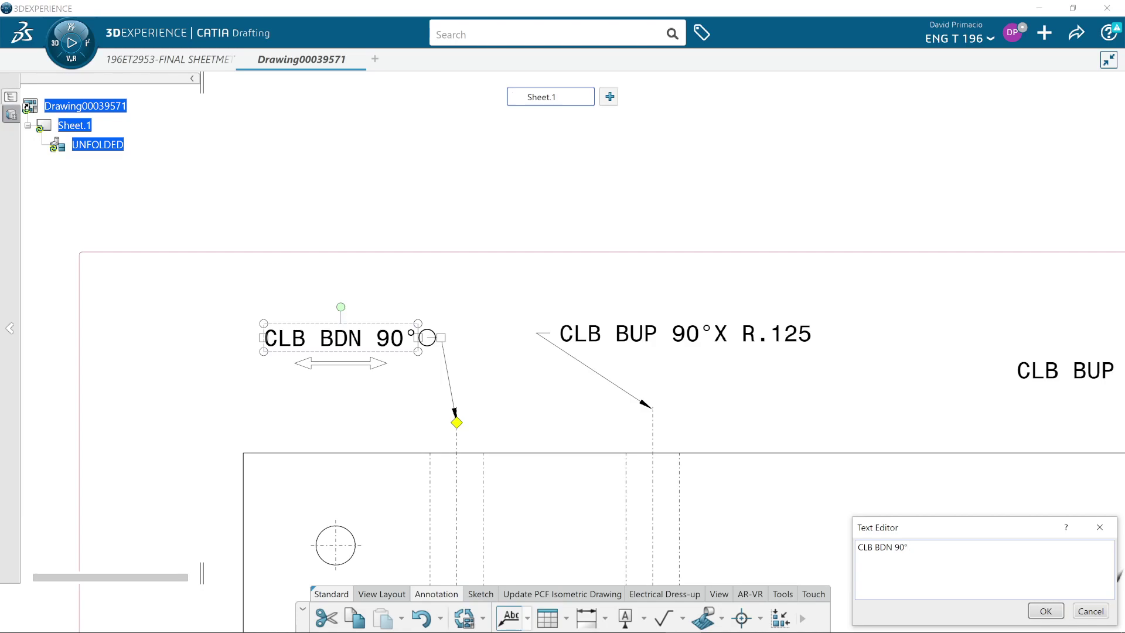
text( X R.125)
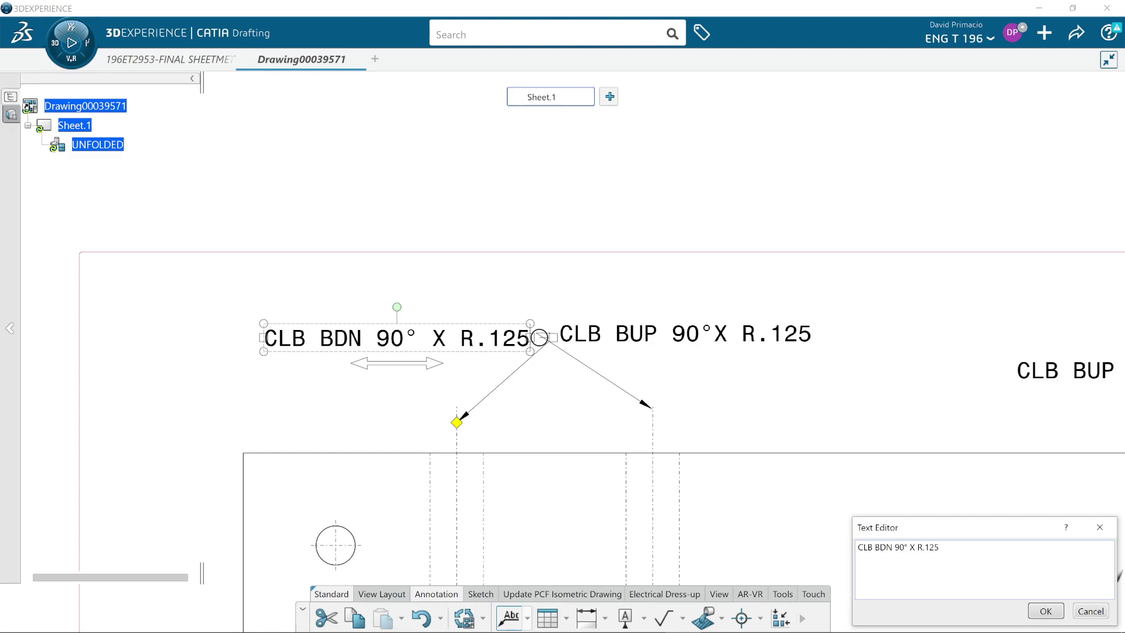
- Move the CLB BDN 90° X R.125 note down and left, clear of the CLB BUP note
mouse_move(389, 364)
mouse_down()
mouse_move(217, 351)
mouse_move(374, 351)
mouse_up()
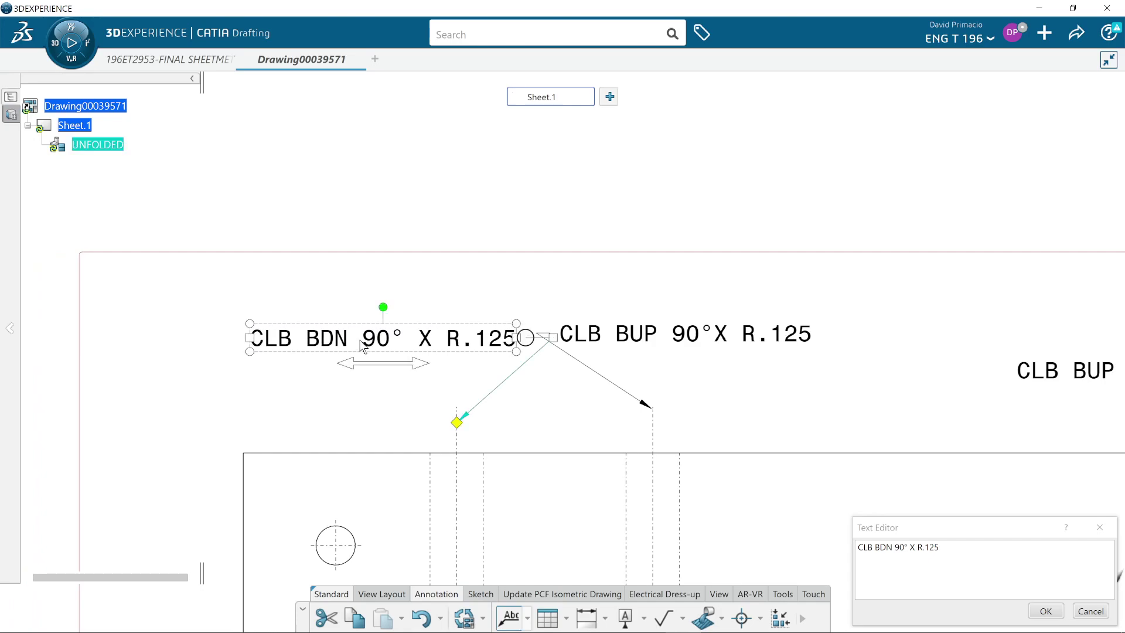
click(360, 385)
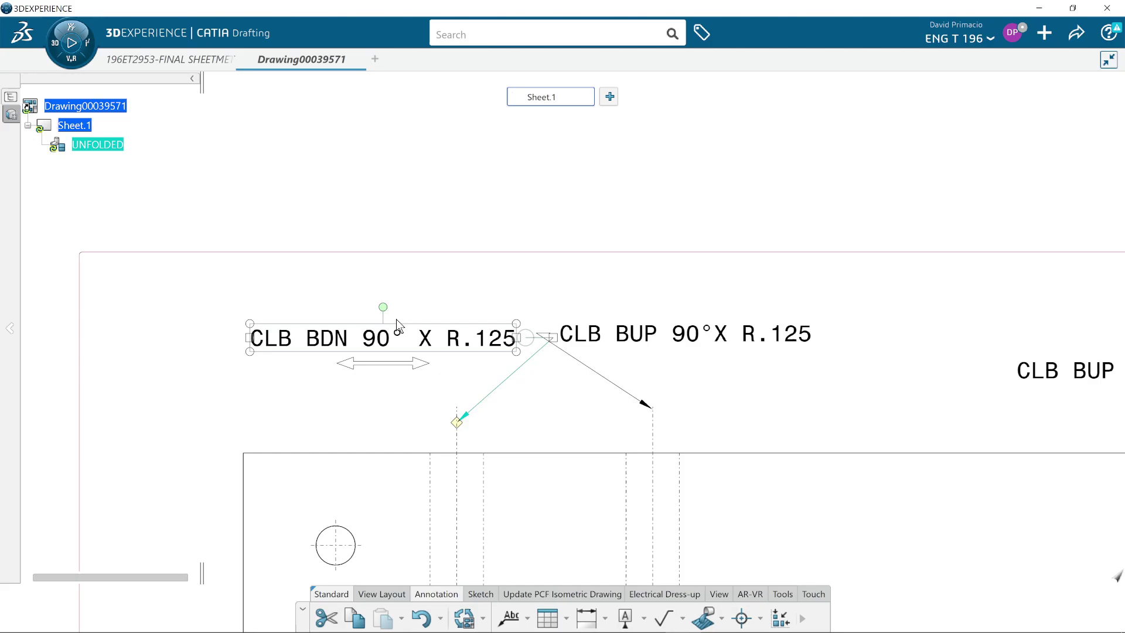
mouse_move(383, 338)
mouse_down()
mouse_move(285, 259)
mouse_move(239, 344)
mouse_move(208, 366)
mouse_up()
click(417, 307)
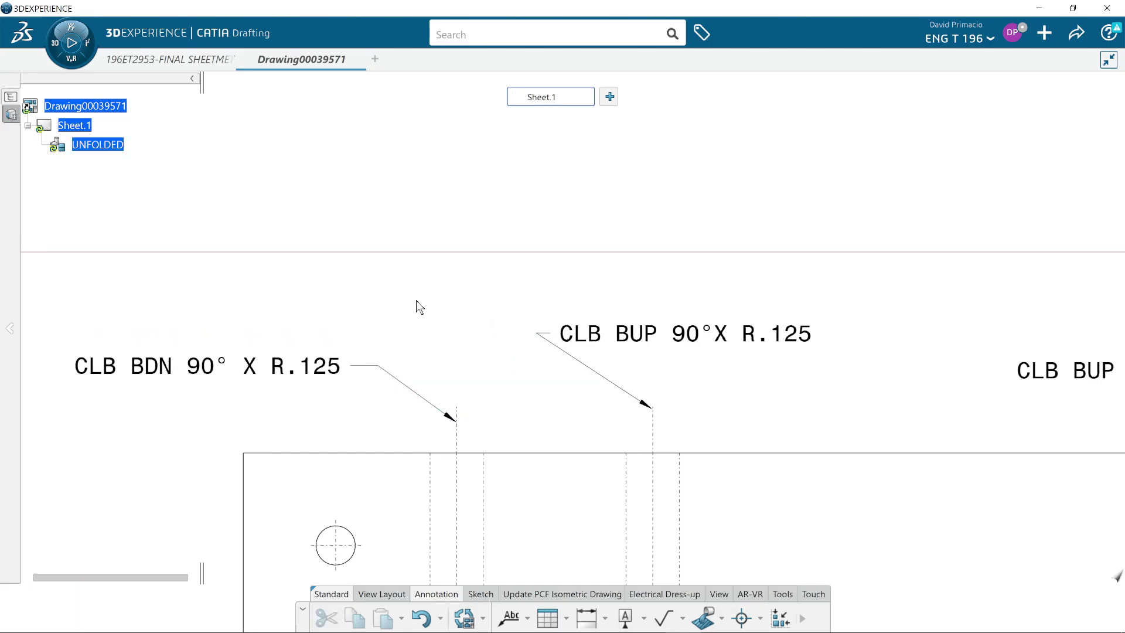
mouse_move(417, 307)
middle_down()
mouse_move(417, 348)
mouse_move(458, 378)
mouse_move(370, 283)
mouse_move(377, 215)
mouse_move(620, 447)
middle_up()
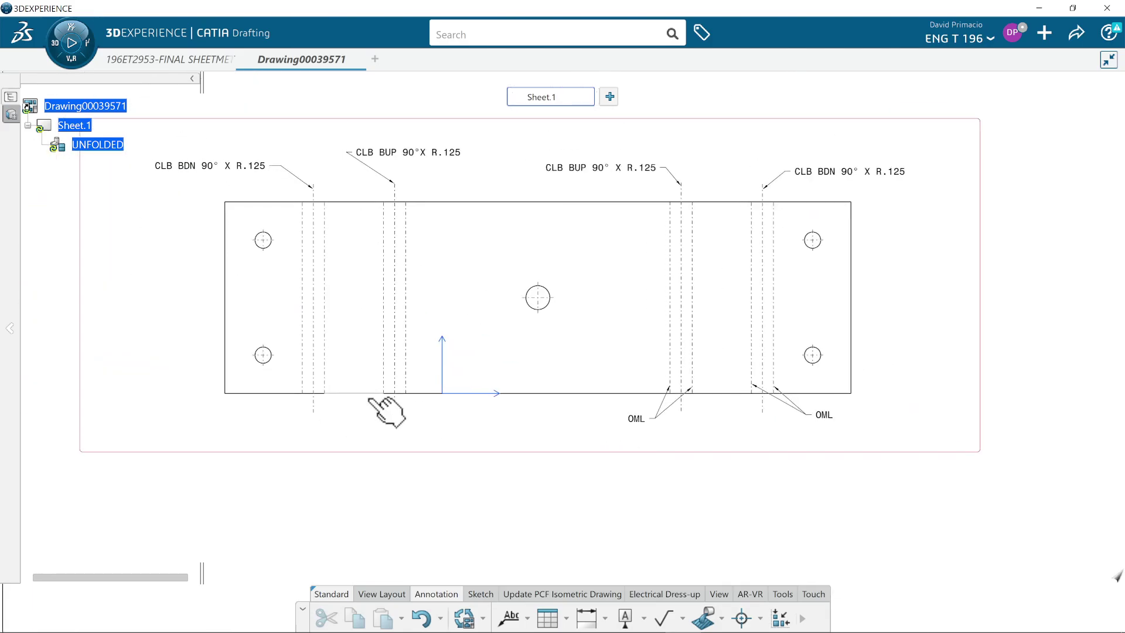
- Drag the UNFOLDED view down and right so its callouts and OML notes fit the frame
mouse_move(385, 410)
middle_down()
mouse_move(565, 394)
mouse_move(663, 444)
middle_up()
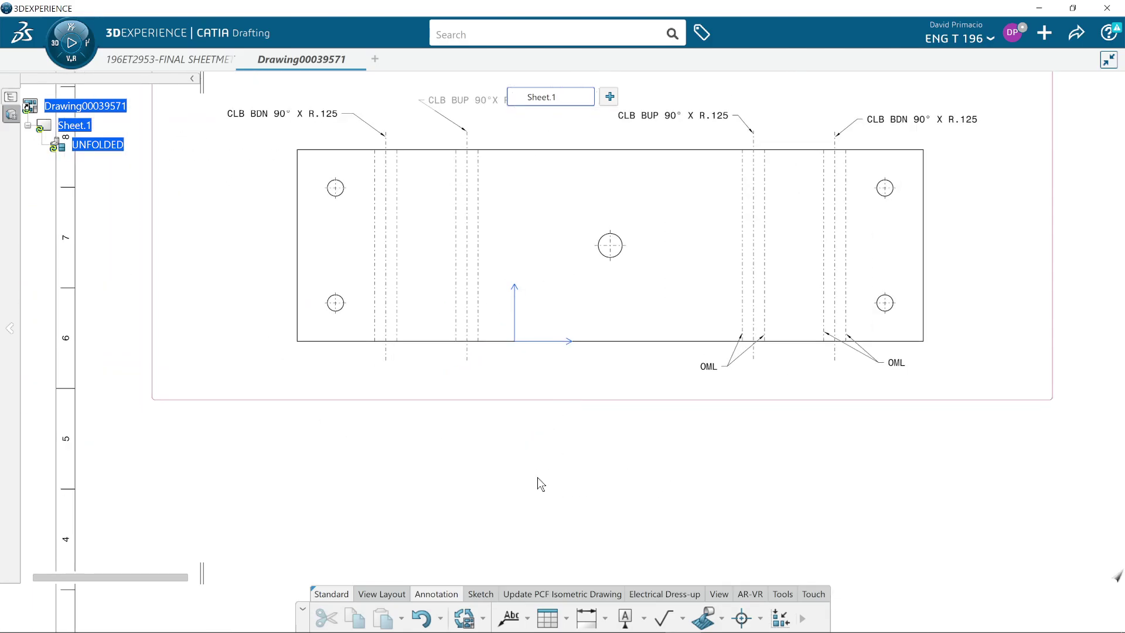
click(536, 403)
drag(536, 404, 563, 499)
mouse_move(488, 461)
middle_down()
mouse_move(523, 523)
mouse_move(512, 514)
middle_up()
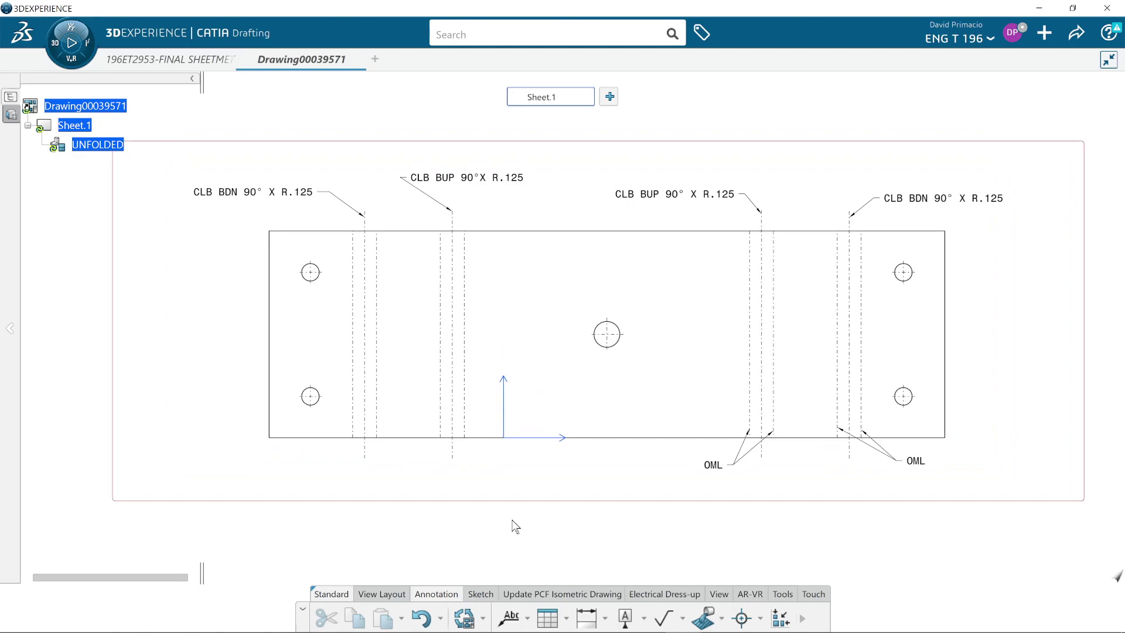